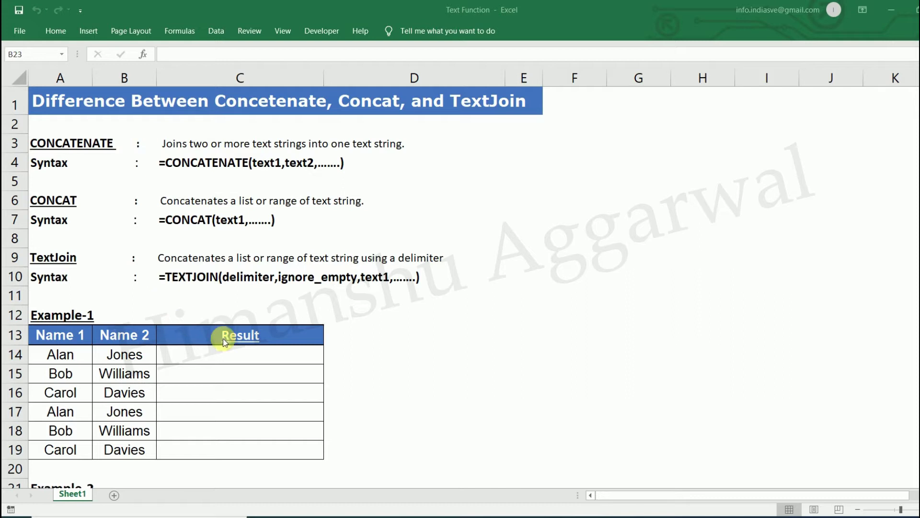
In C14, enter a CONCATENATE formula joining Alan in A14 and Jones in B14
{"action": "left_click", "coordinate": [229, 355]}
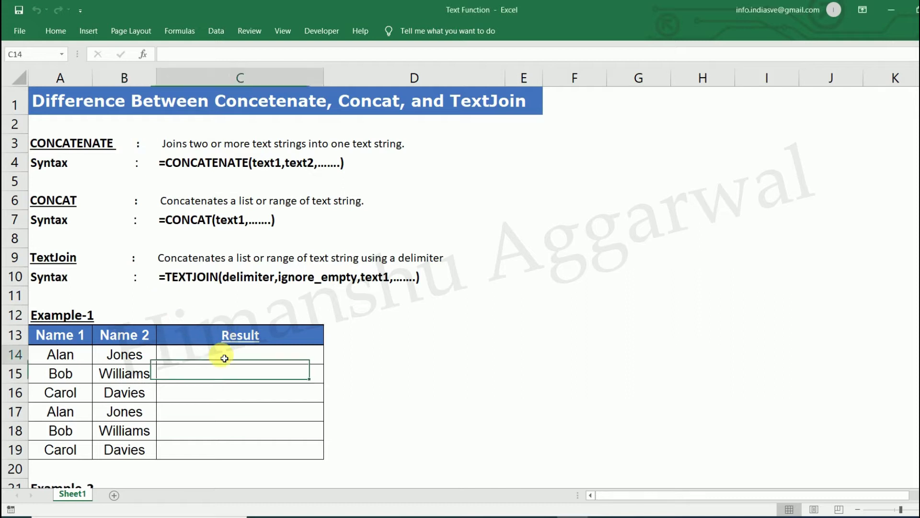
{"action": "left_click", "coordinate": [68, 358]}
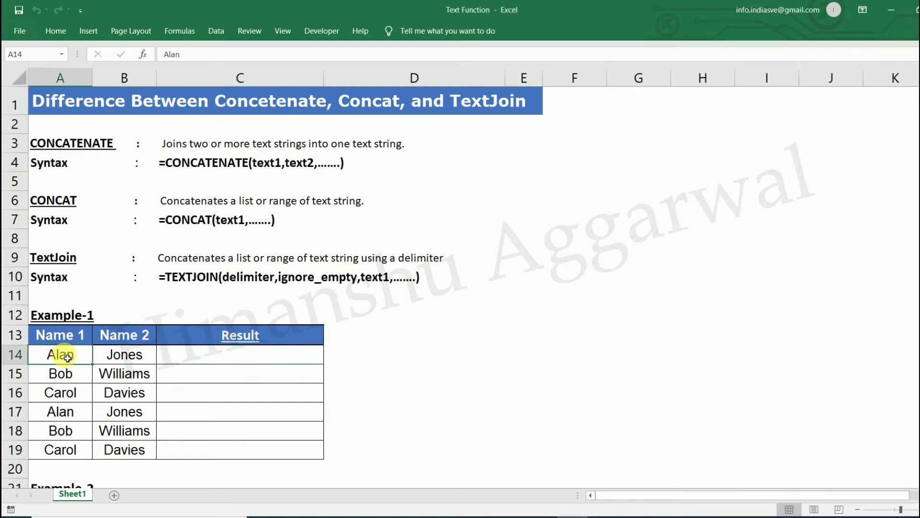
{"action": "left_click", "coordinate": [128, 357]}
{"action": "left_click", "coordinate": [203, 356]}
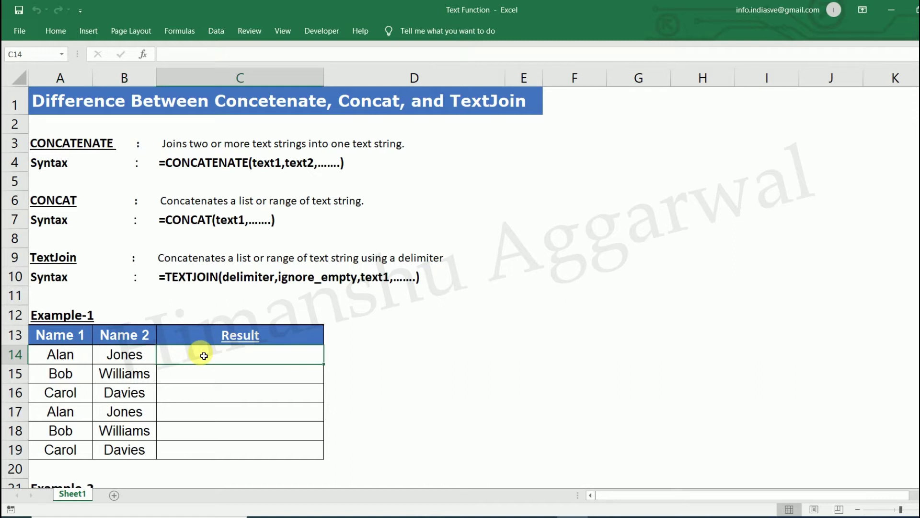
{"action": "type", "text": "=con"}
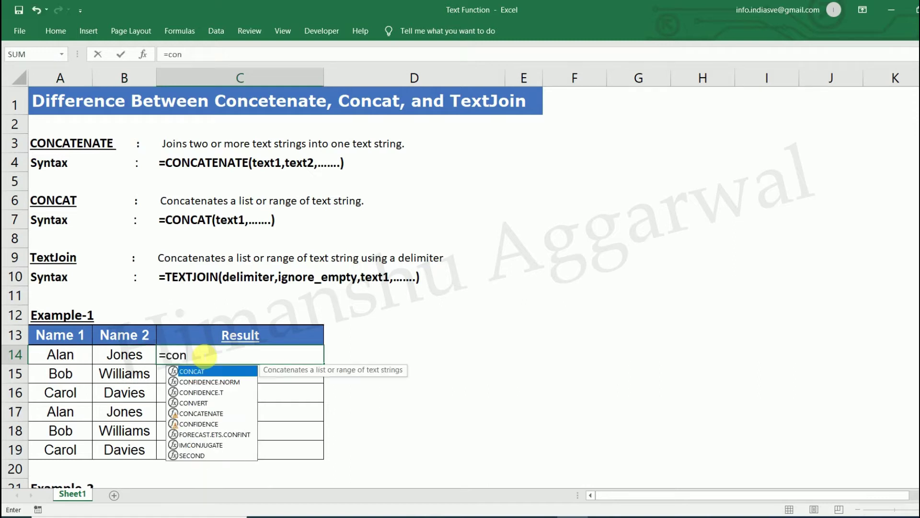
{"action": "key", "text": "Down"}
{"action": "key", "text": "Down"}
{"action": "key", "text": "Down"}
{"action": "key", "text": "Down"}
{"action": "key", "text": "Tab"}
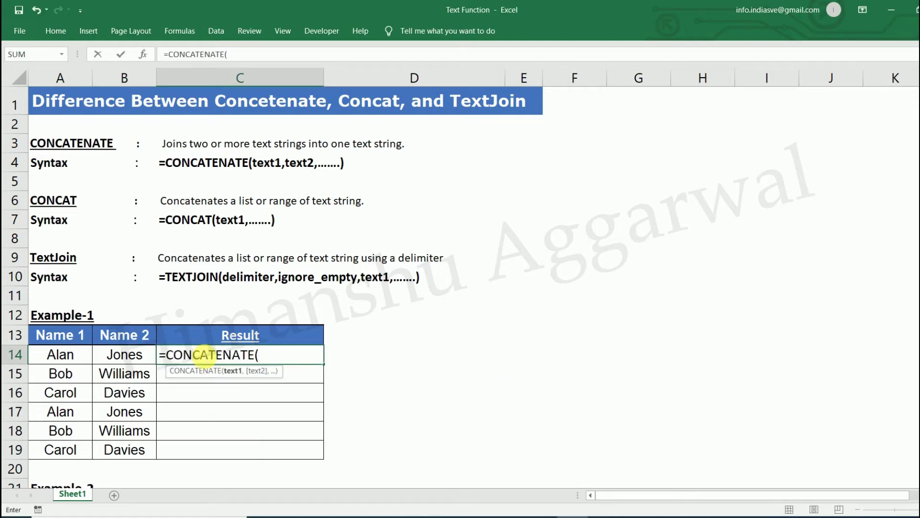
{"action": "key", "text": "Left"}
{"action": "key", "text": "Left"}
{"action": "type", "text": ","}
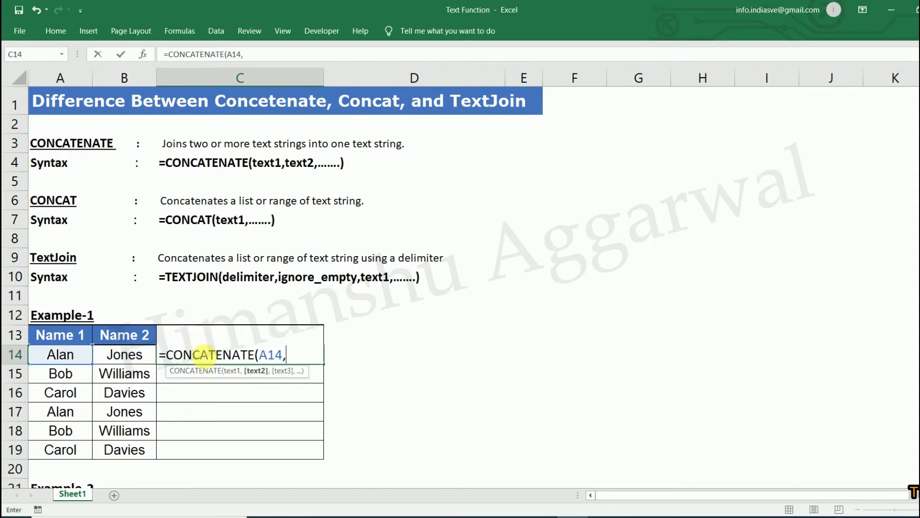
{"action": "key", "text": "Left"}
{"action": "key", "text": "Return"}
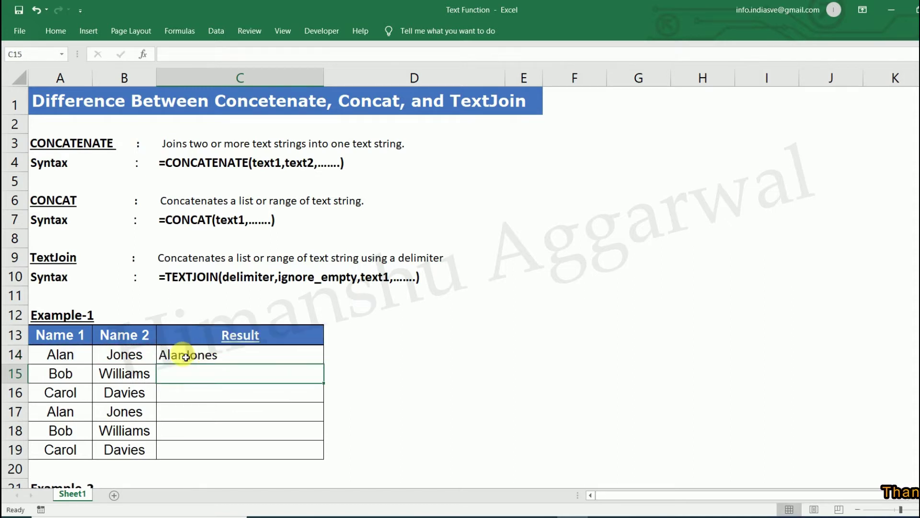
{"action": "left_click", "coordinate": [179, 356]}
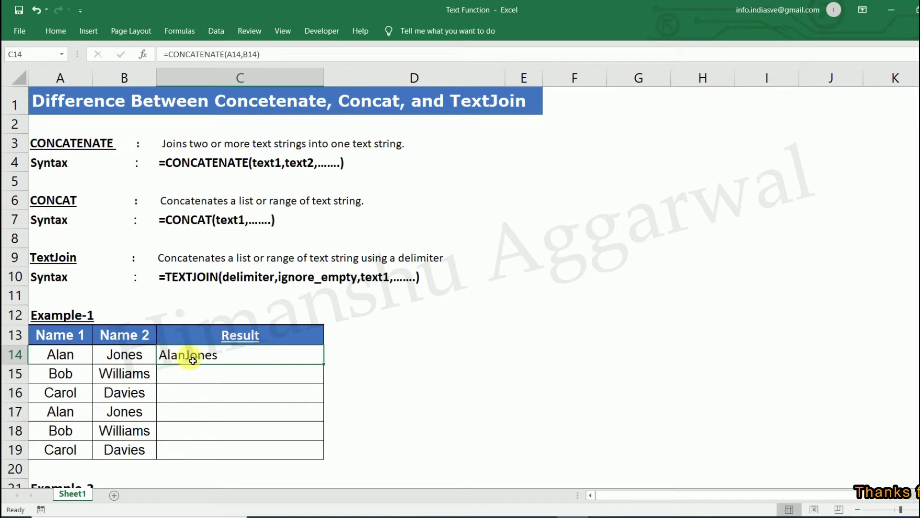
{"action": "double_click", "coordinate": [193, 360]}
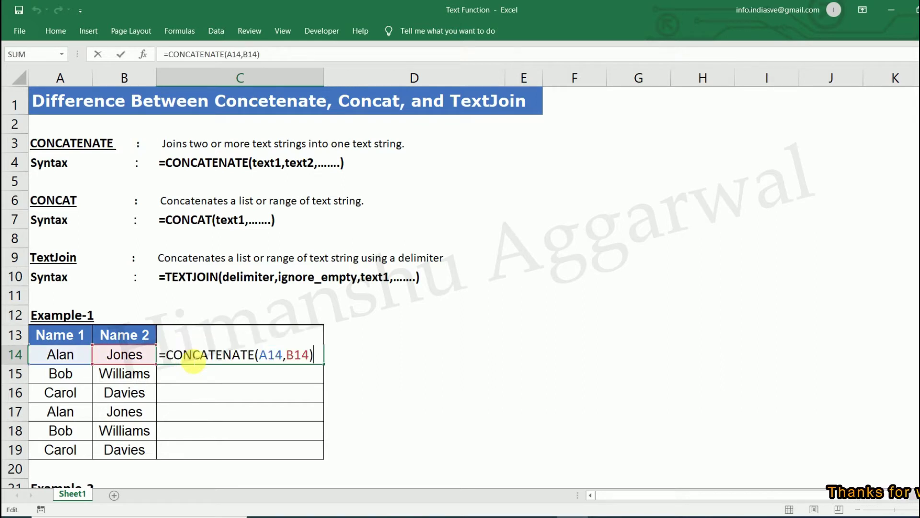
{"action": "left_click", "coordinate": [286, 357]}
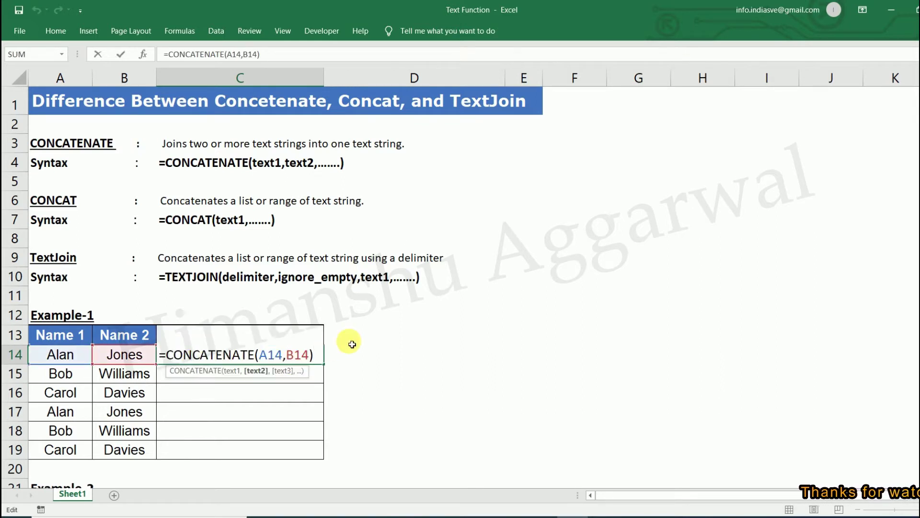
{"action": "type", "text": "\" \""}
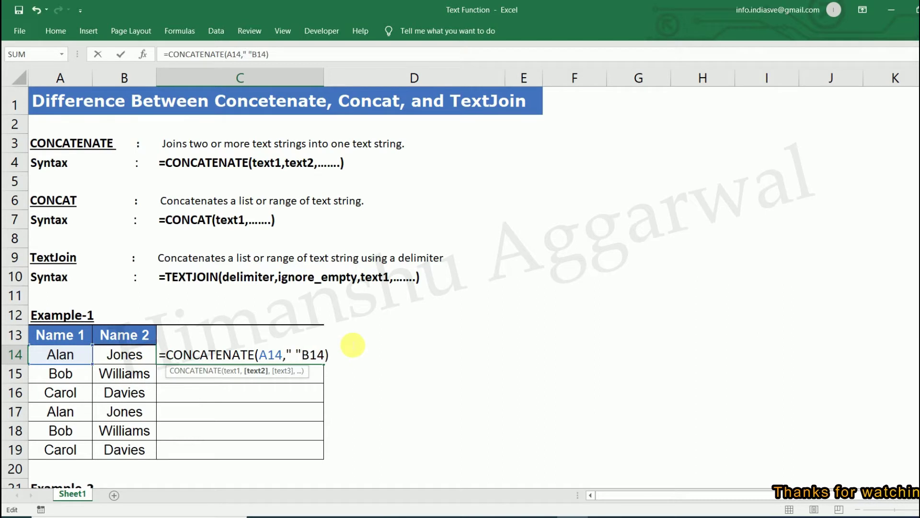
{"action": "type", "text": ","}
{"action": "key", "text": "Return"}
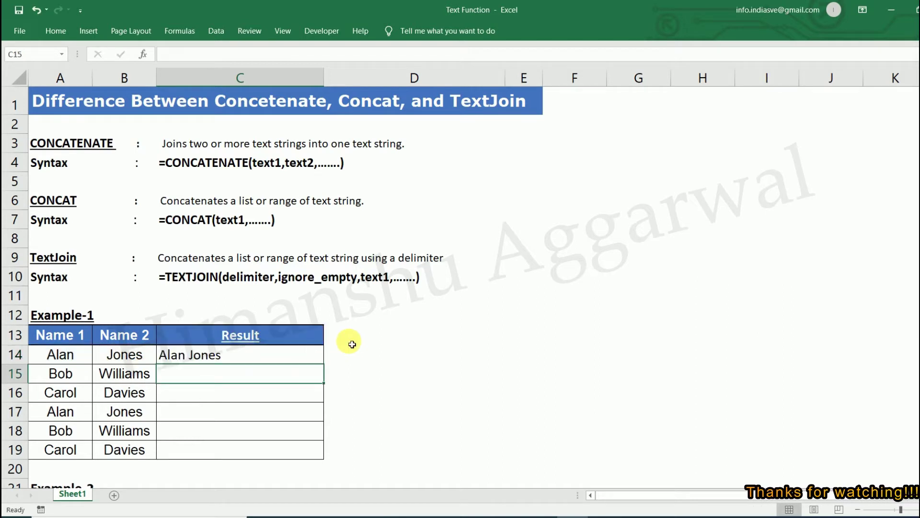
{"action": "left_click", "coordinate": [245, 353]}
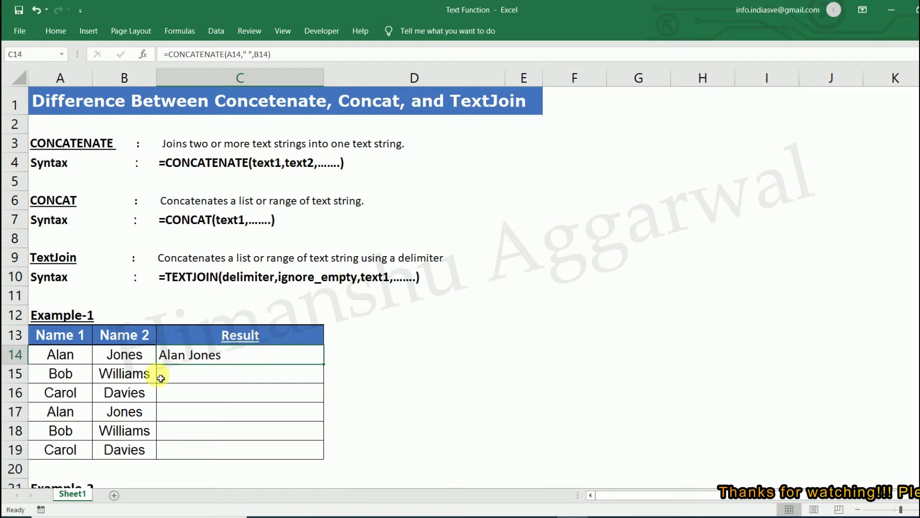
Clear C14 and start a new CONCATENATE formula referencing A14, A15 and D14
{"action": "left_click_drag", "start_coordinate": [82, 358], "coordinate": [79, 448]}
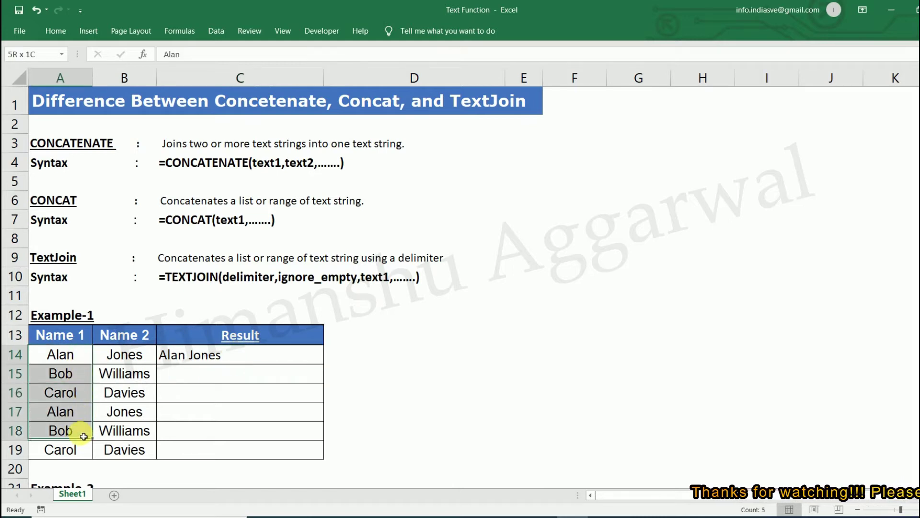
{"action": "left_click", "coordinate": [197, 360]}
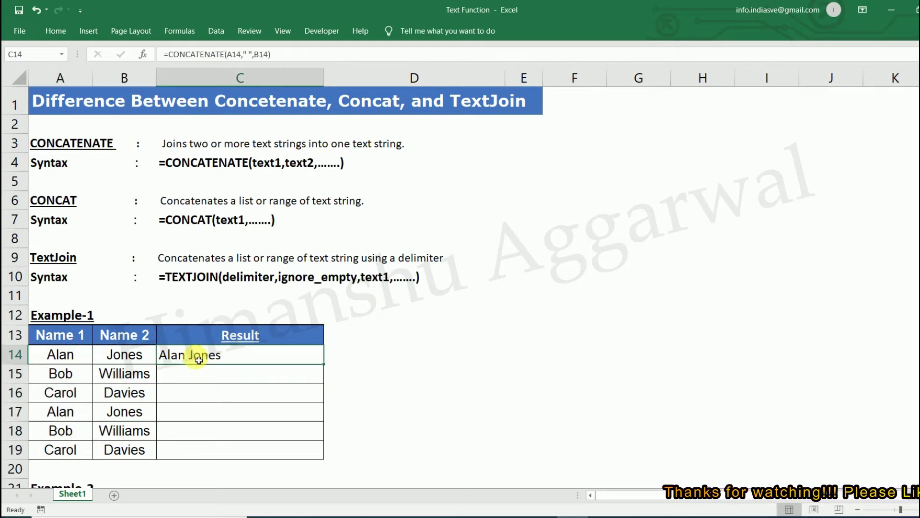
{"action": "key", "text": "Delete"}
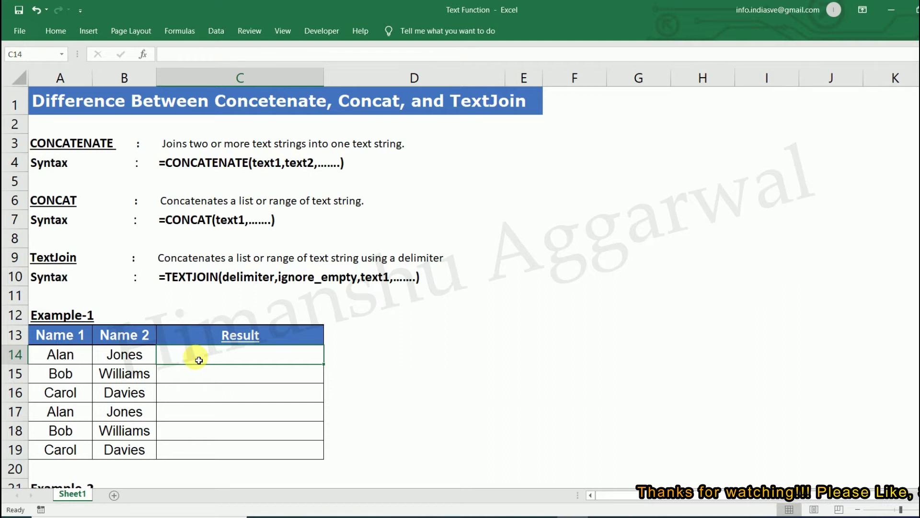
{"action": "type", "text": "=con"}
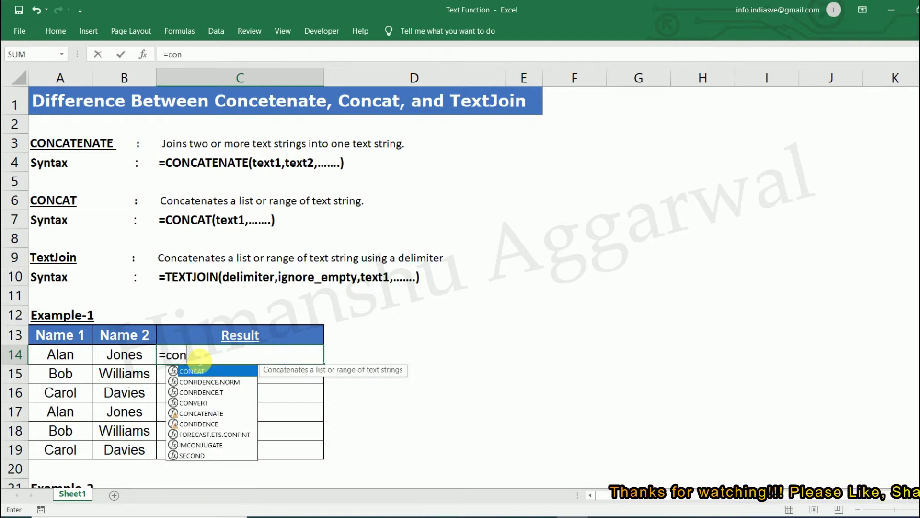
{"action": "key", "text": "Down"}
{"action": "key", "text": "Down"}
{"action": "key", "text": "Down"}
{"action": "key", "text": "Down"}
{"action": "key", "text": "Tab"}
{"action": "key", "text": "Left"}
{"action": "key", "text": "Left"}
{"action": "type", "text": ","}
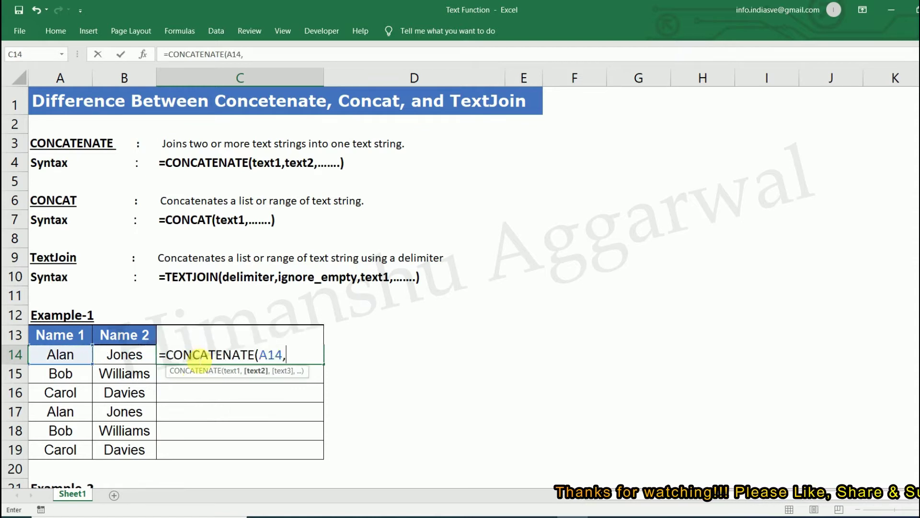
{"action": "key", "text": "Left"}
{"action": "key", "text": "Left"}
{"action": "key", "text": "Down"}
{"action": "type", "text": ","}
{"action": "key", "text": "Right"}
{"action": "key", "text": "Left"}
{"action": "key", "text": "Left"}
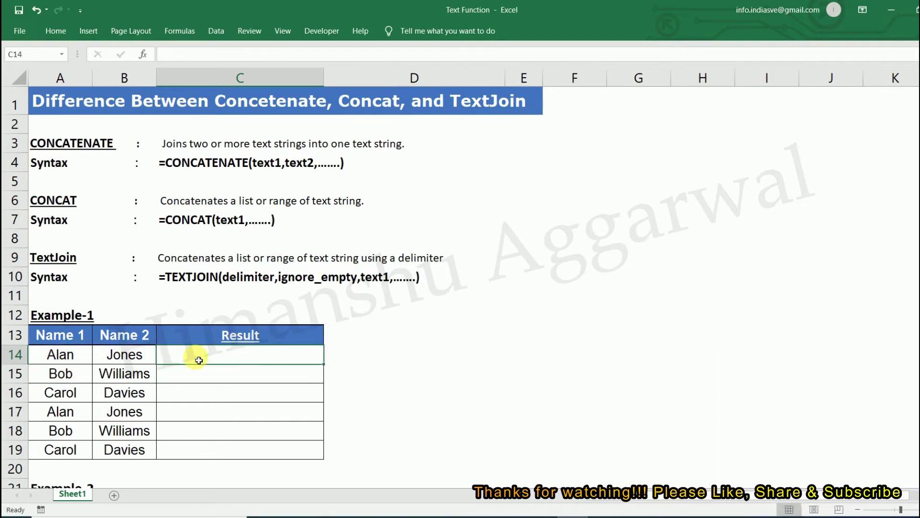
Rebuild C14 as the ampersand formula =A14&B14
{"action": "type", "text": "="}
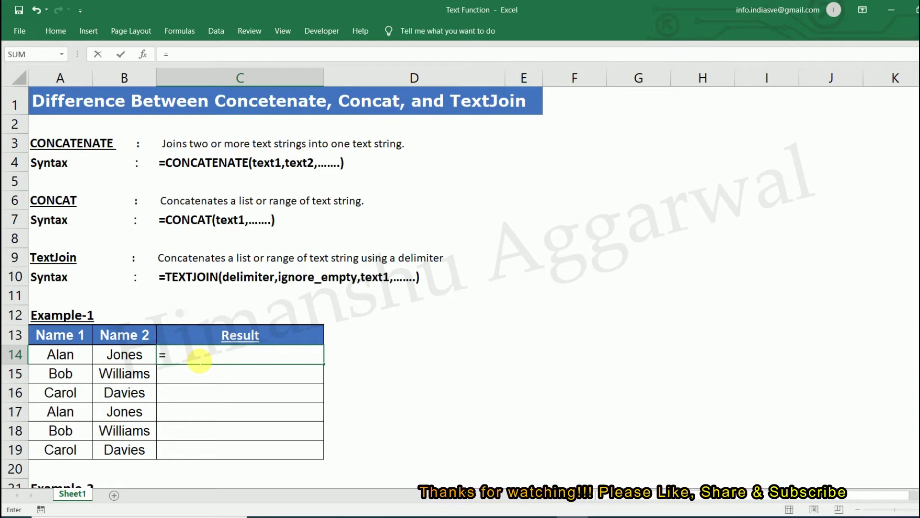
{"action": "key", "text": "Left"}
{"action": "key", "text": "Left"}
{"action": "type", "text": "&"}
{"action": "key", "text": "Left"}
{"action": "key", "text": "Return"}
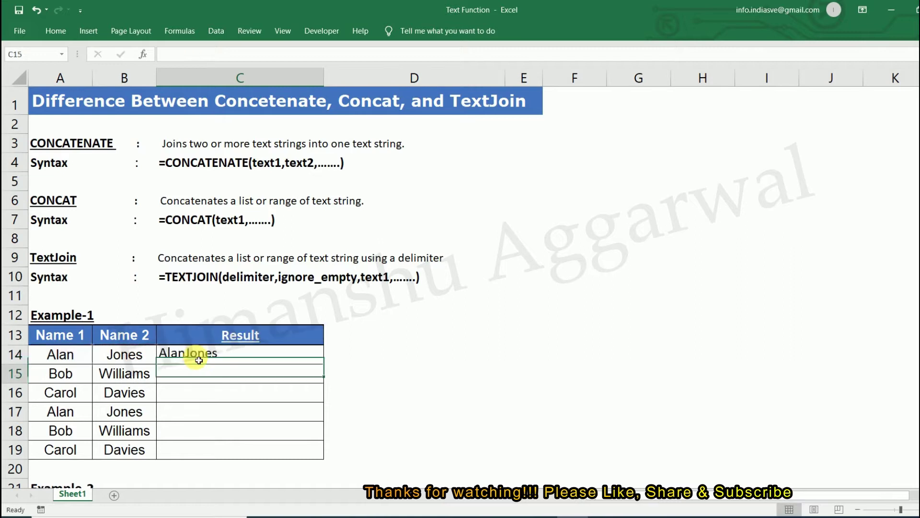
{"action": "left_click", "coordinate": [199, 359]}
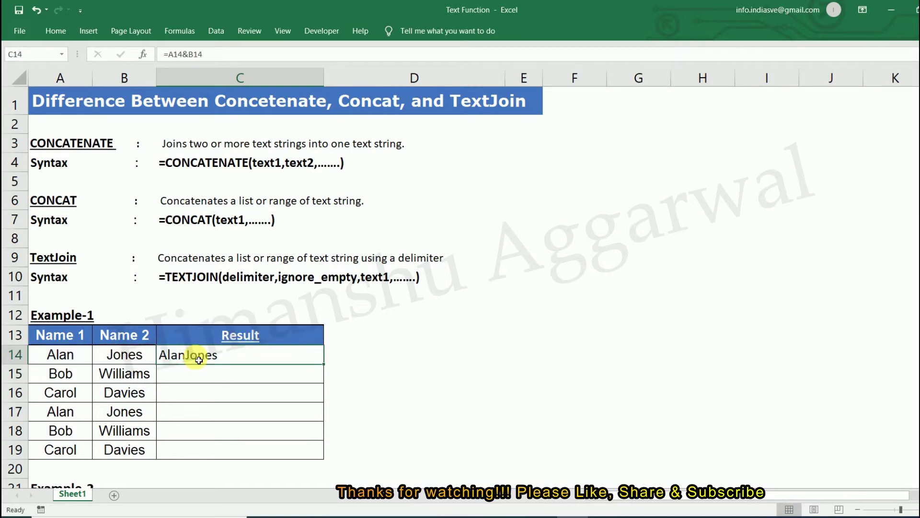
{"action": "double_click", "coordinate": [199, 359]}
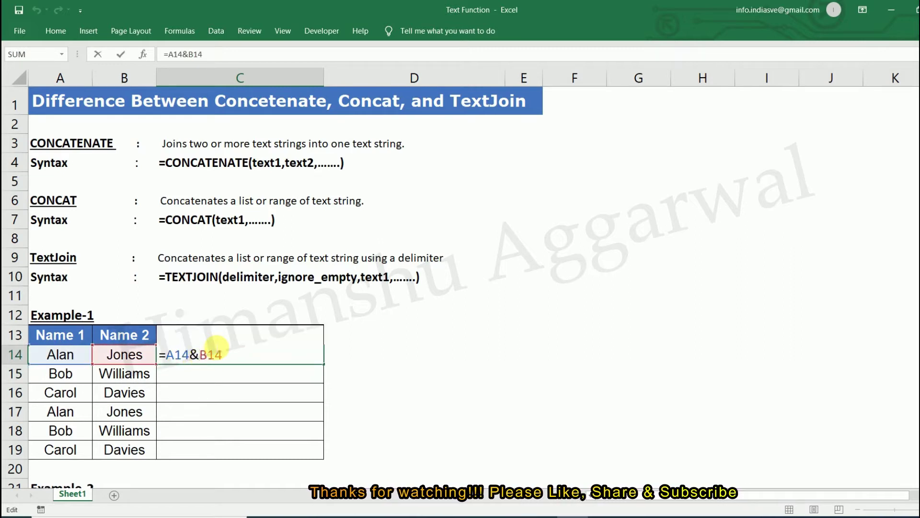
{"action": "type", "text": "\" \""}
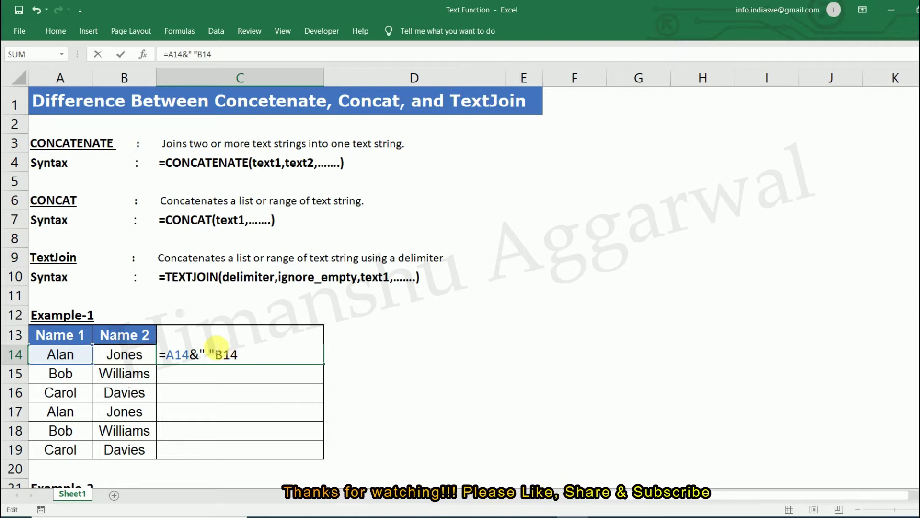
{"action": "type", "text": "&"}
{"action": "key", "text": "Return"}
{"action": "left_click", "coordinate": [182, 354]}
{"action": "key", "text": "Delete"}
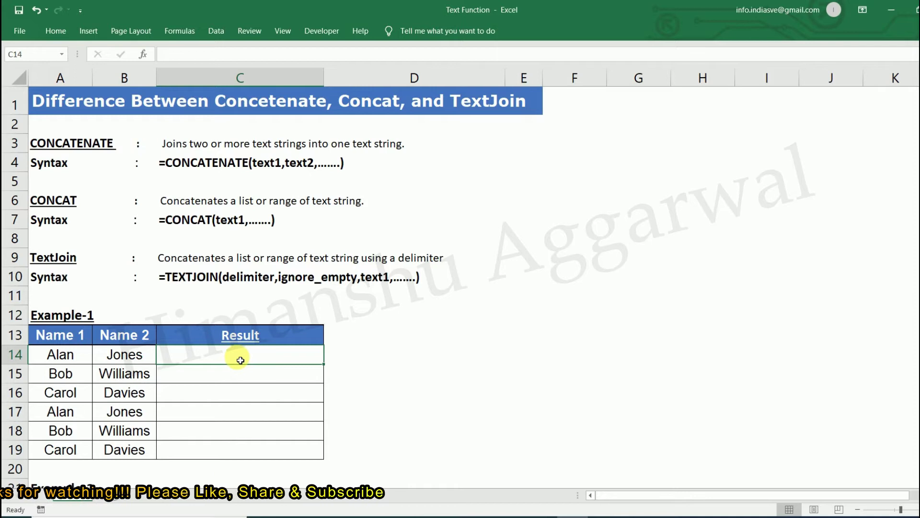
Try =CONCAT(A23:A28) in B23 on the Example-2 names, then delete it
{"action": "scroll", "coordinate": [240, 360], "scroll_direction": "down", "scroll_amount": 1}
{"action": "scroll", "coordinate": [240, 360], "scroll_direction": "down", "scroll_amount": 3}
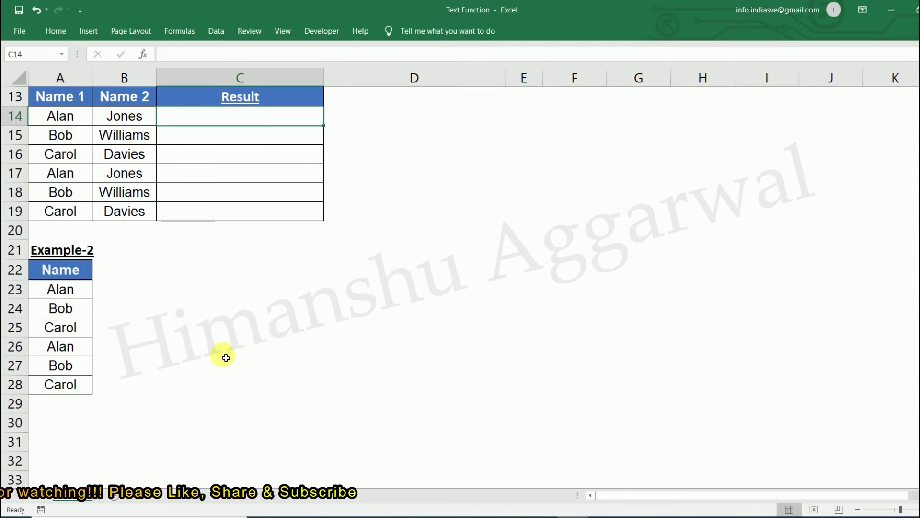
{"action": "left_click", "coordinate": [149, 288]}
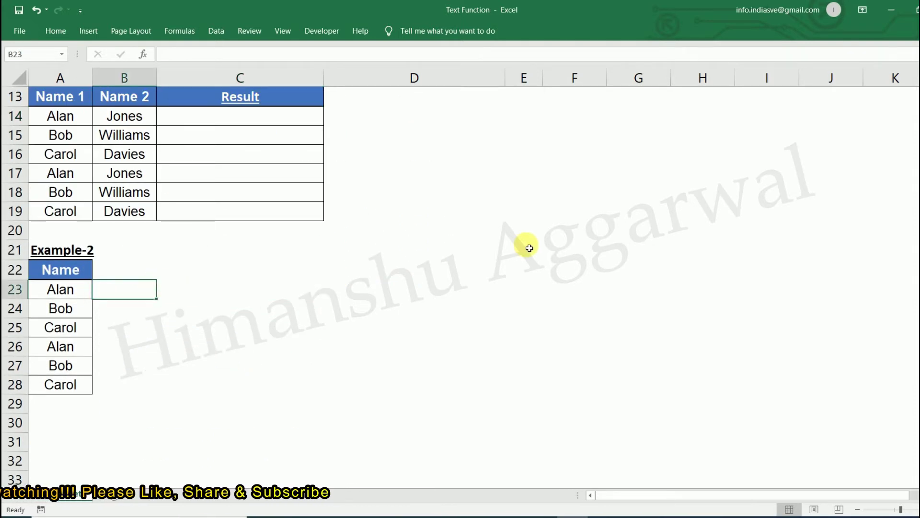
{"action": "type", "text": "=con"}
{"action": "key", "text": "Tab"}
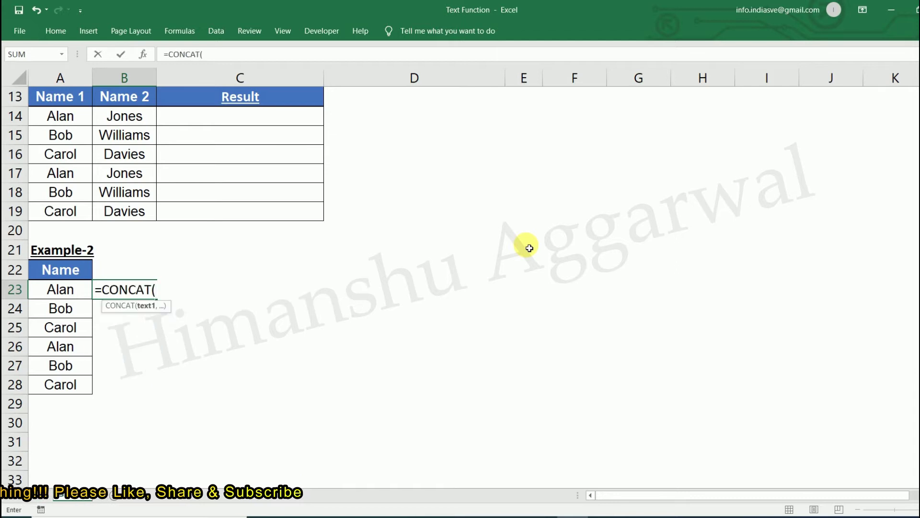
{"action": "left_click_drag", "start_coordinate": [68, 288], "coordinate": [75, 384]}
{"action": "key", "text": "Return"}
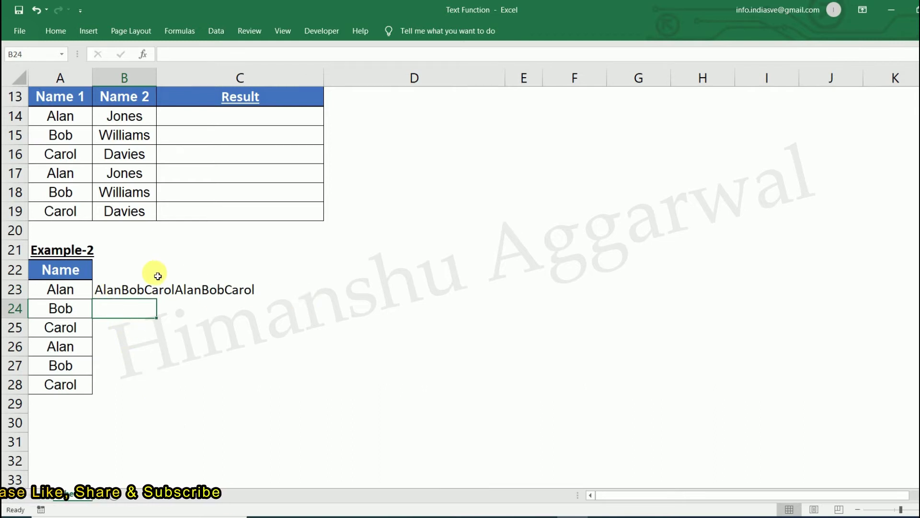
{"action": "left_click_drag", "start_coordinate": [108, 290], "coordinate": [277, 298]}
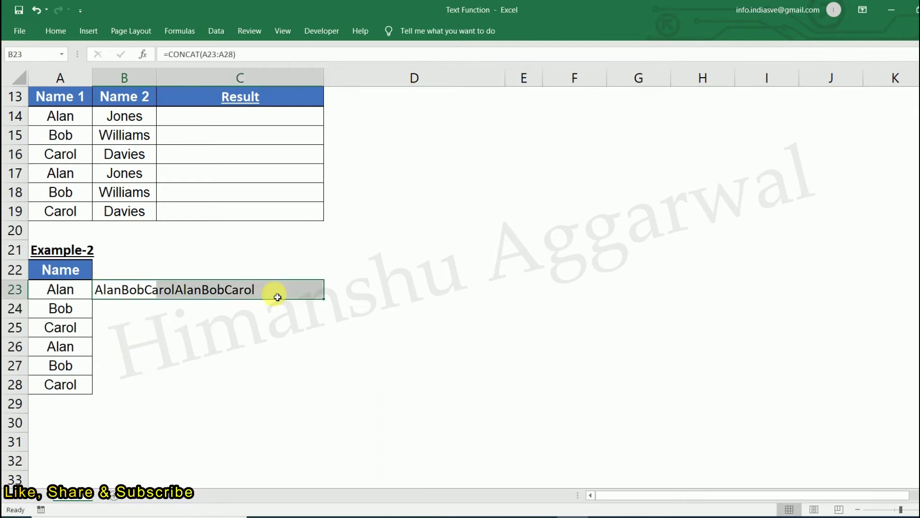
{"action": "key", "text": "Delete"}
Review the CONCATENATE syntax shown in C4
{"action": "scroll", "coordinate": [273, 294], "scroll_direction": "up", "scroll_amount": 1}
{"action": "scroll", "coordinate": [249, 240], "scroll_direction": "up", "scroll_amount": 1}
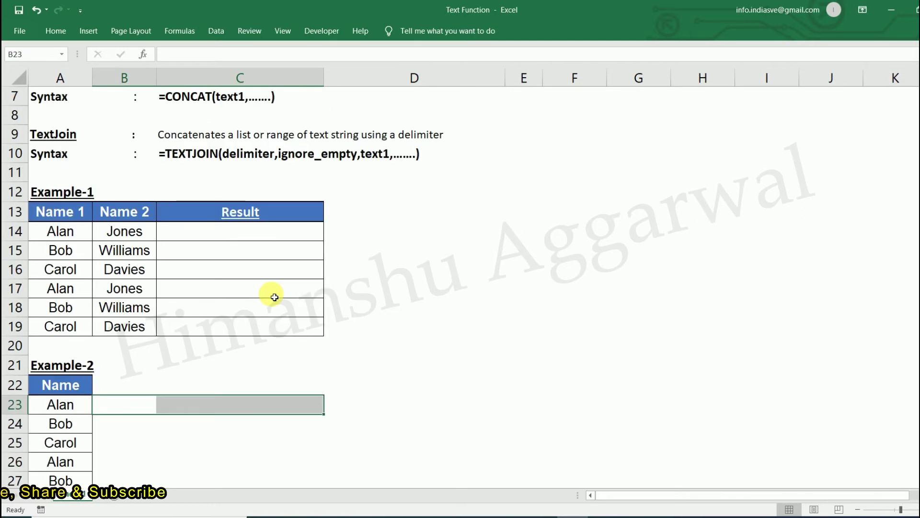
{"action": "scroll", "coordinate": [218, 171], "scroll_direction": "up", "scroll_amount": 2}
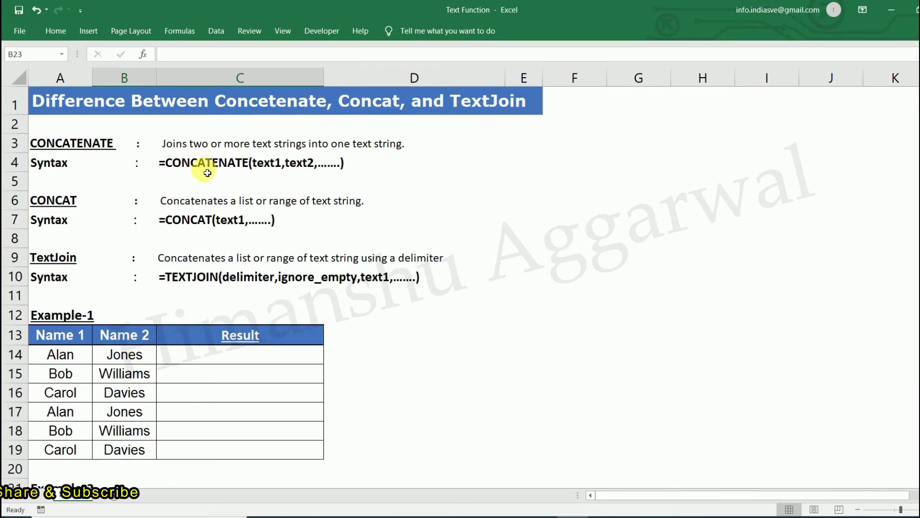
{"action": "left_click", "coordinate": [205, 169]}
{"action": "scroll", "coordinate": [238, 391], "scroll_direction": "down", "scroll_amount": 2}
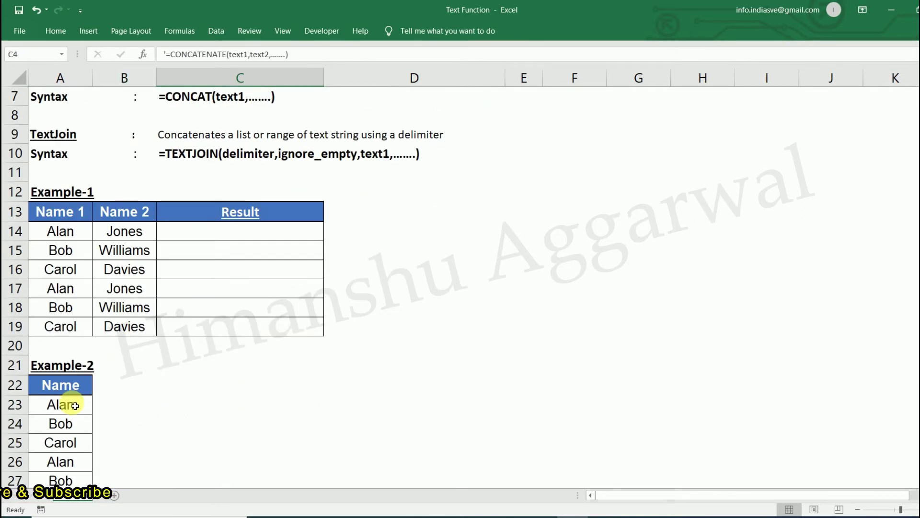
{"action": "scroll", "coordinate": [72, 403], "scroll_direction": "down", "scroll_amount": 2}
Start a CONCATENATE formula in B23 with A23 and A24, then cancel it
{"action": "left_click", "coordinate": [122, 290]}
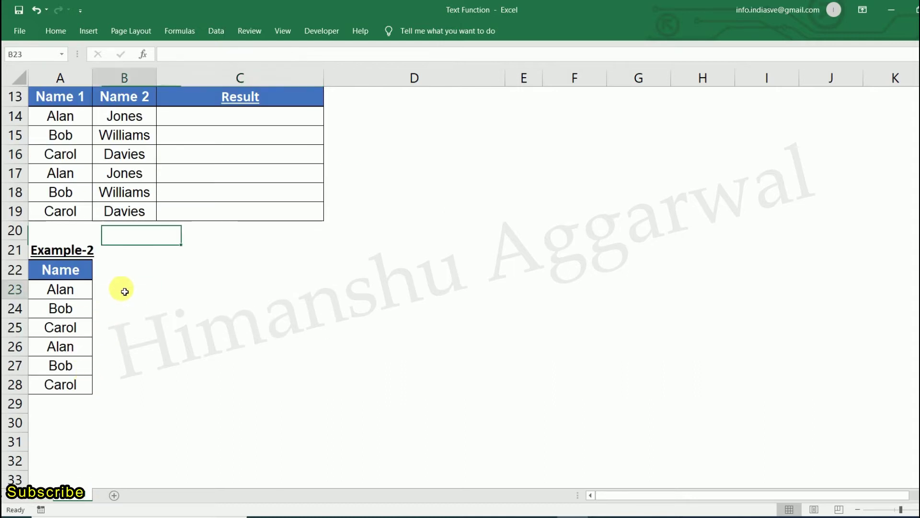
{"action": "type", "text": "=con"}
{"action": "key", "text": "Down"}
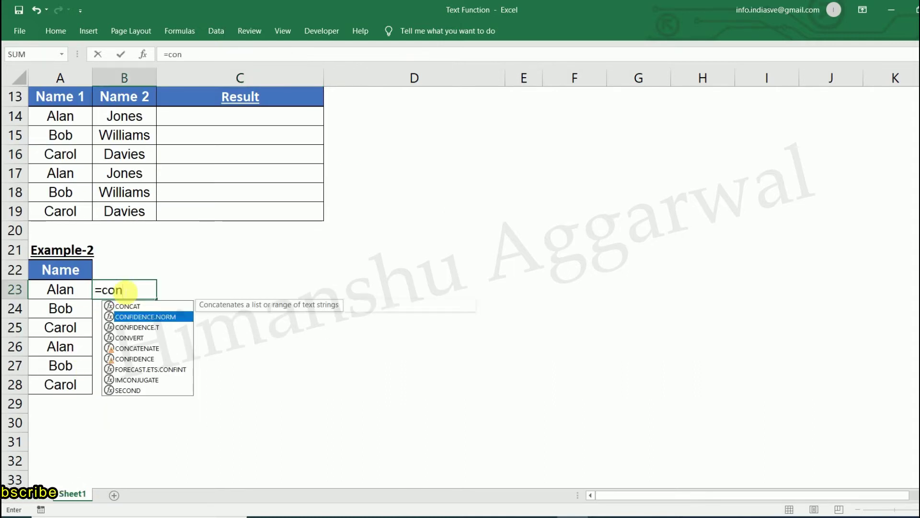
{"action": "key", "text": "Down"}
{"action": "key", "text": "Down"}
{"action": "key", "text": "Down"}
{"action": "key", "text": "Tab"}
{"action": "key", "text": "Left"}
{"action": "type", "text": ","}
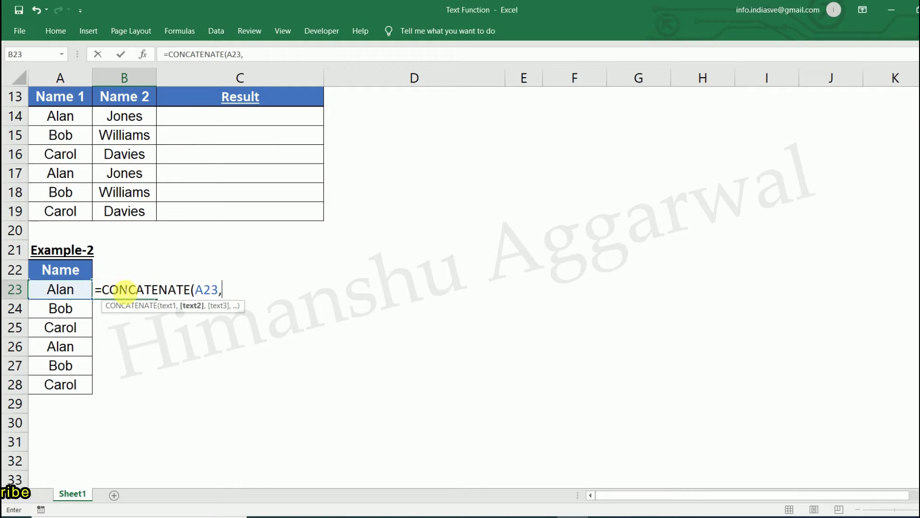
{"action": "key", "text": "Left"}
{"action": "key", "text": "Down"}
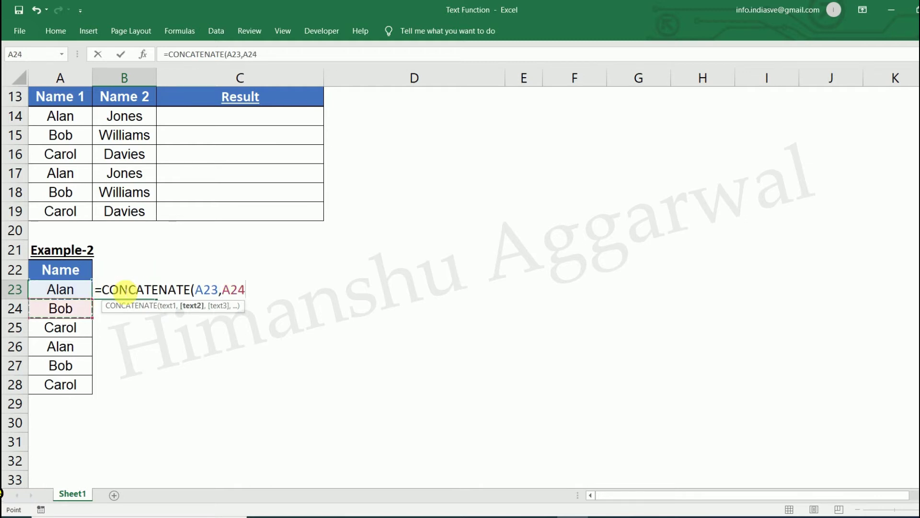
{"action": "key", "text": "Escape"}
Compare the CONCAT, CONCATENATE and TEXTJOIN syntax descriptions
{"action": "scroll", "coordinate": [120, 292], "scroll_direction": "up", "scroll_amount": 4}
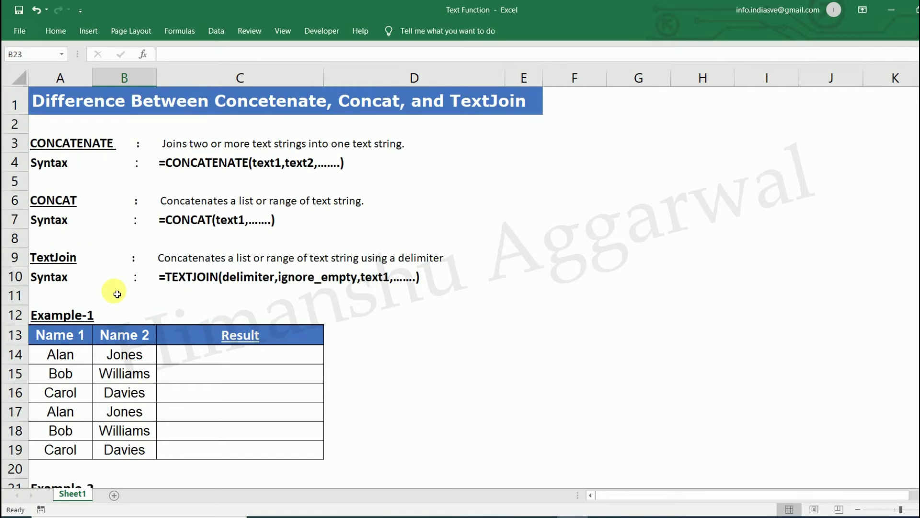
{"action": "left_click", "coordinate": [188, 219]}
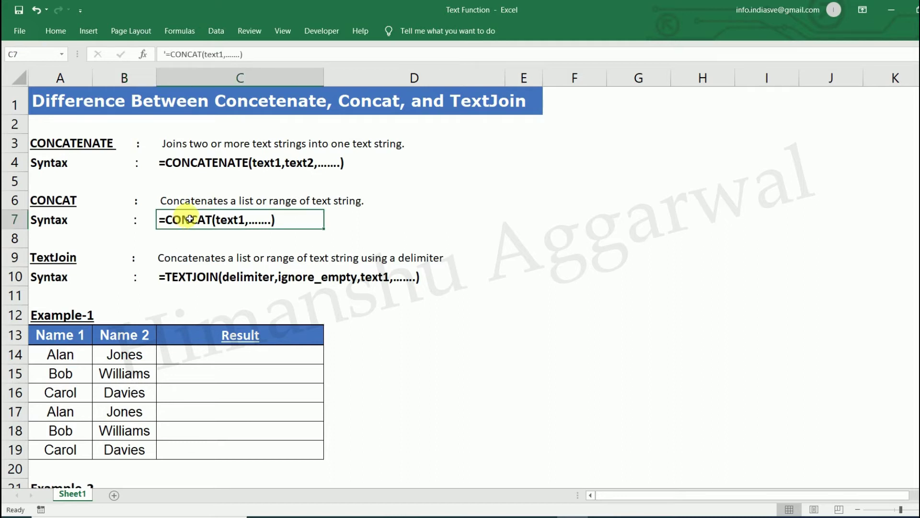
{"action": "left_click", "coordinate": [230, 170]}
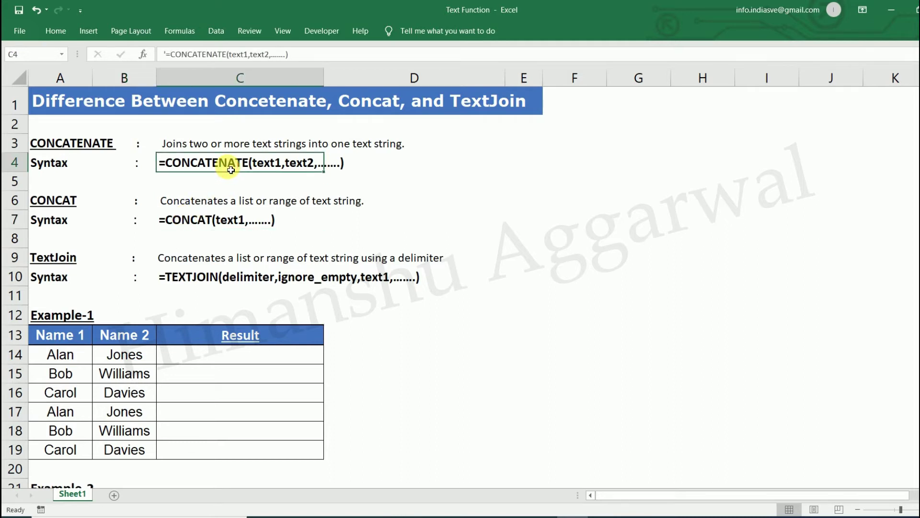
{"action": "left_click", "coordinate": [46, 261]}
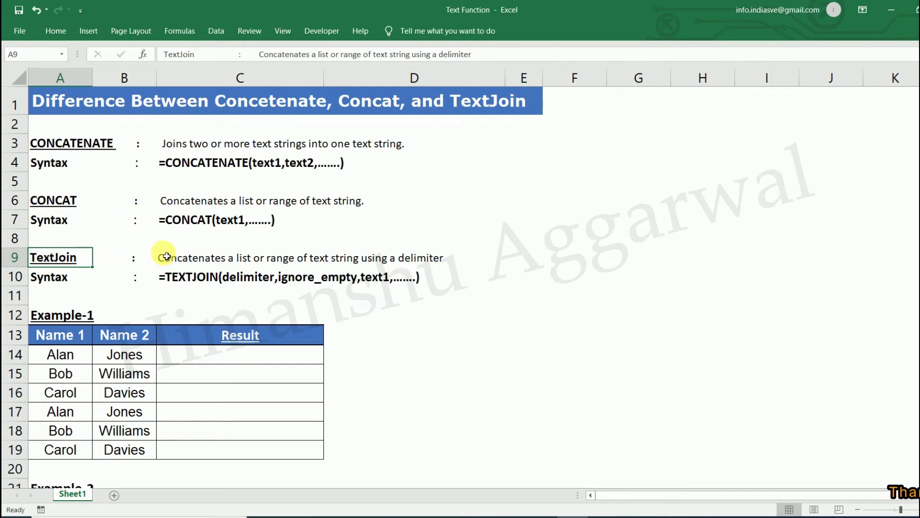
{"action": "left_click", "coordinate": [185, 221]}
{"action": "scroll", "coordinate": [239, 335], "scroll_direction": "down", "scroll_amount": 3}
Enter =CONCAT(A23:A28) in B23 using keyboard selection, then clear it again
{"action": "left_click", "coordinate": [131, 344]}
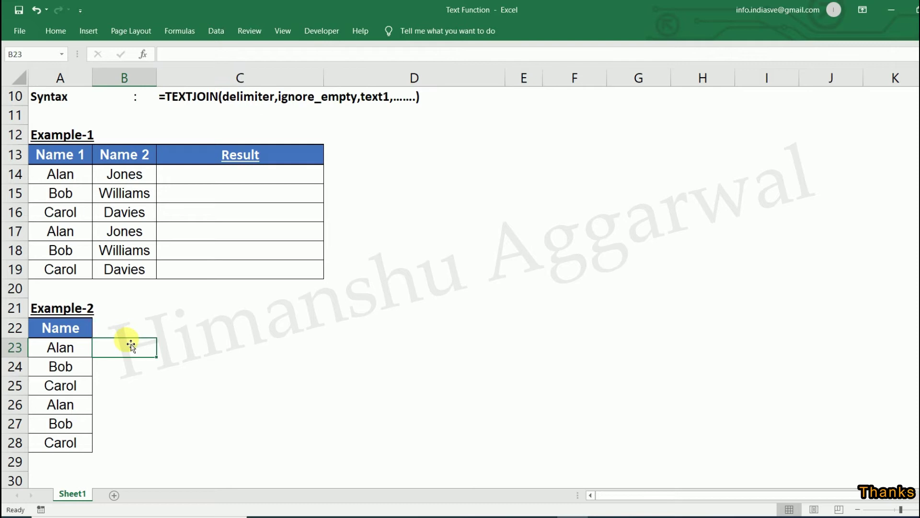
{"action": "type", "text": "="}
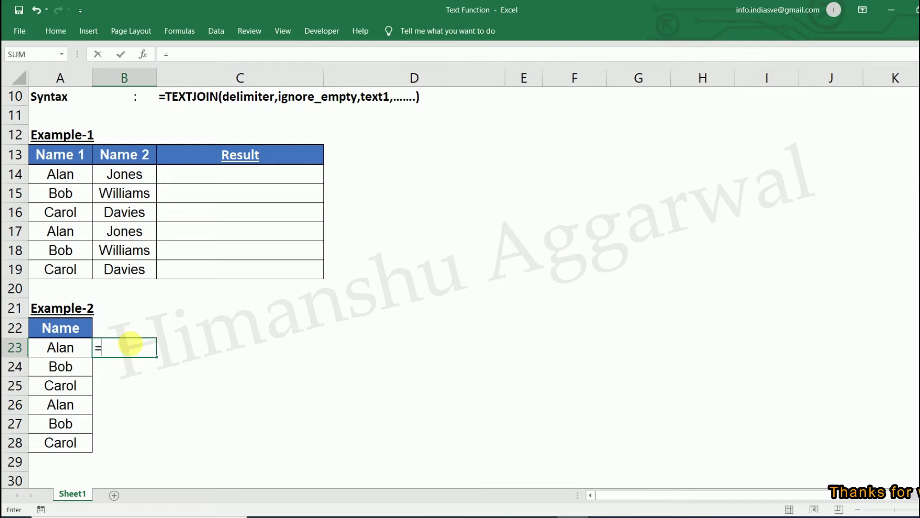
{"action": "type", "text": "con"}
{"action": "key", "text": "Tab"}
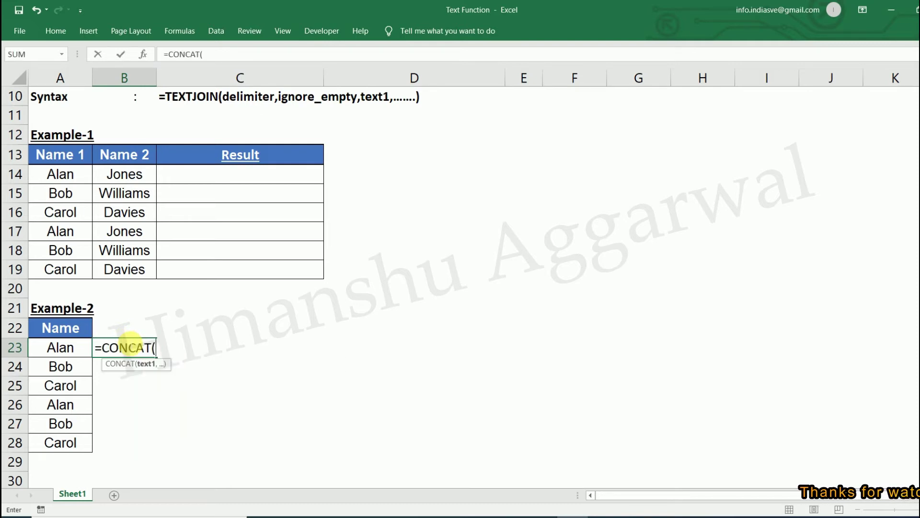
{"action": "key", "text": "Left"}
{"action": "key", "text": "shift+Down"}
{"action": "key", "text": "shift+Down"}
{"action": "key", "text": "shift+Down"}
{"action": "key", "text": "shift+Down"}
{"action": "key", "text": "shift+Down"}
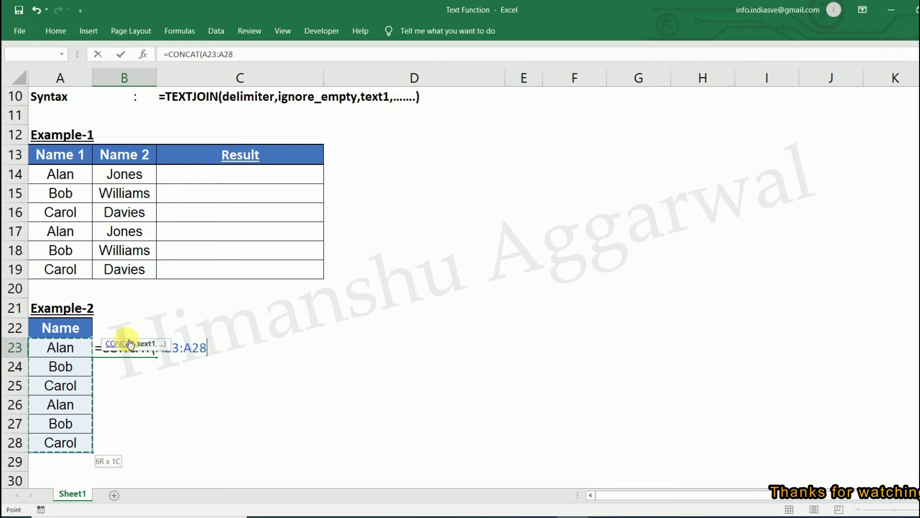
{"action": "key", "text": "Return"}
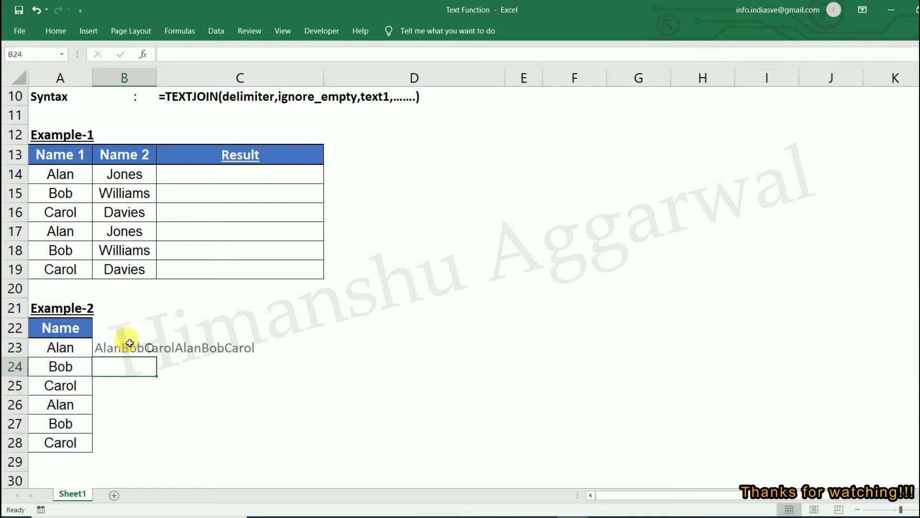
{"action": "left_click", "coordinate": [128, 346]}
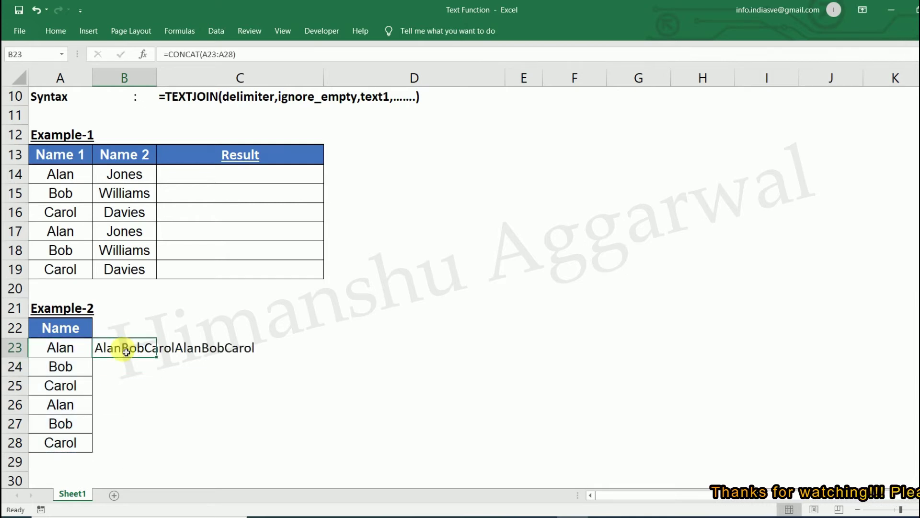
{"action": "key", "text": "Delete"}
Begin a TEXTJOIN formula in B23 for the names in A23:A28
{"action": "scroll", "coordinate": [126, 353], "scroll_direction": "up", "scroll_amount": 2}
{"action": "scroll", "coordinate": [124, 345], "scroll_direction": "up", "scroll_amount": 1}
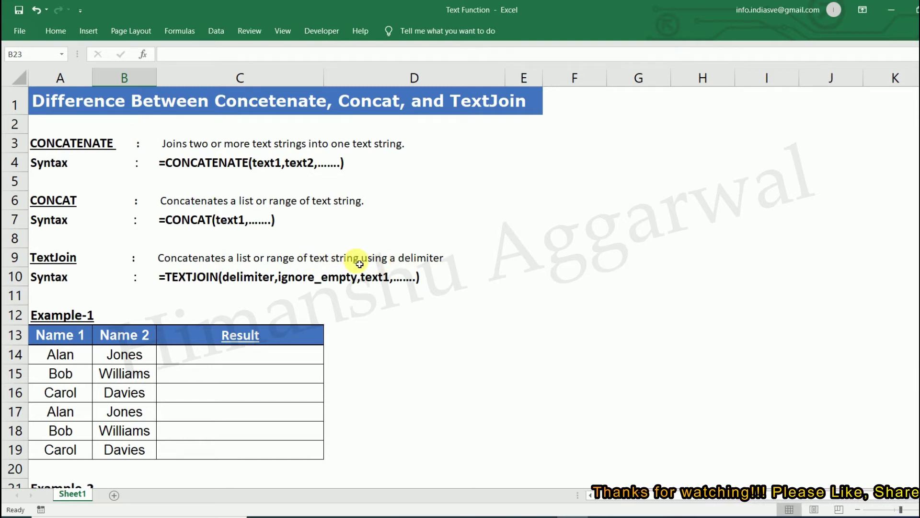
{"action": "scroll", "coordinate": [359, 263], "scroll_direction": "down", "scroll_amount": 1}
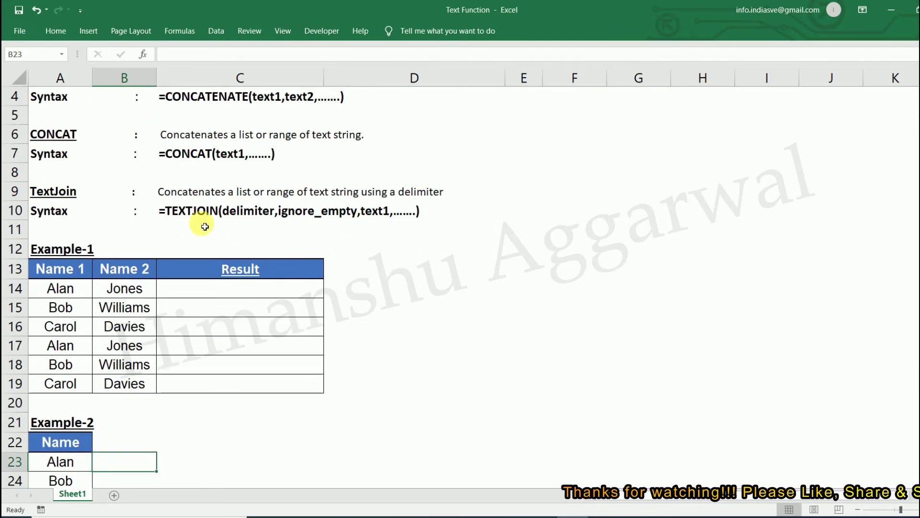
{"action": "scroll", "coordinate": [268, 311], "scroll_direction": "down", "scroll_amount": 1}
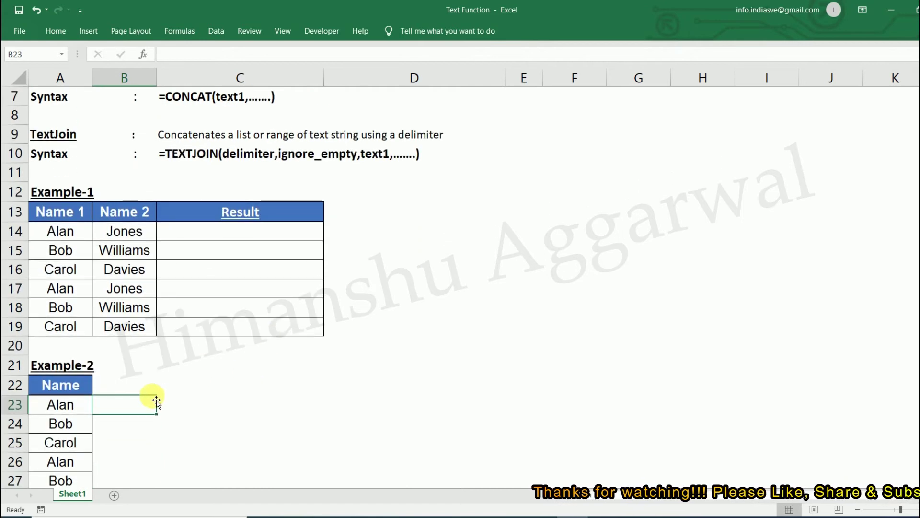
{"action": "scroll", "coordinate": [152, 359], "scroll_direction": "down", "scroll_amount": 2}
{"action": "left_click_drag", "start_coordinate": [65, 292], "coordinate": [72, 383]}
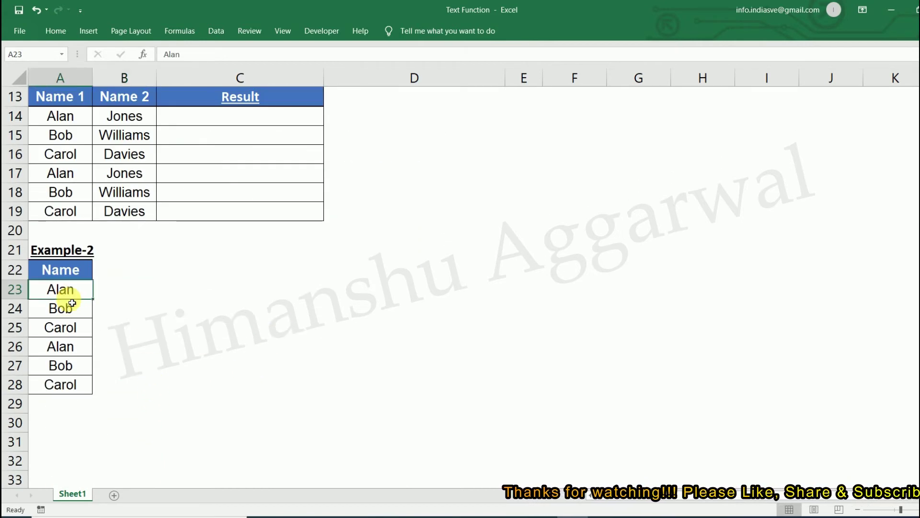
{"action": "left_click", "coordinate": [120, 292]}
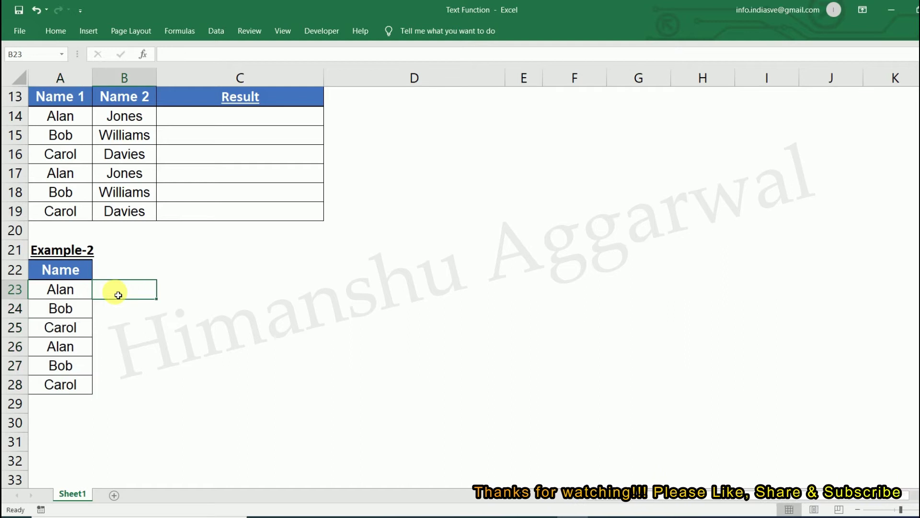
{"action": "type", "text": "="}
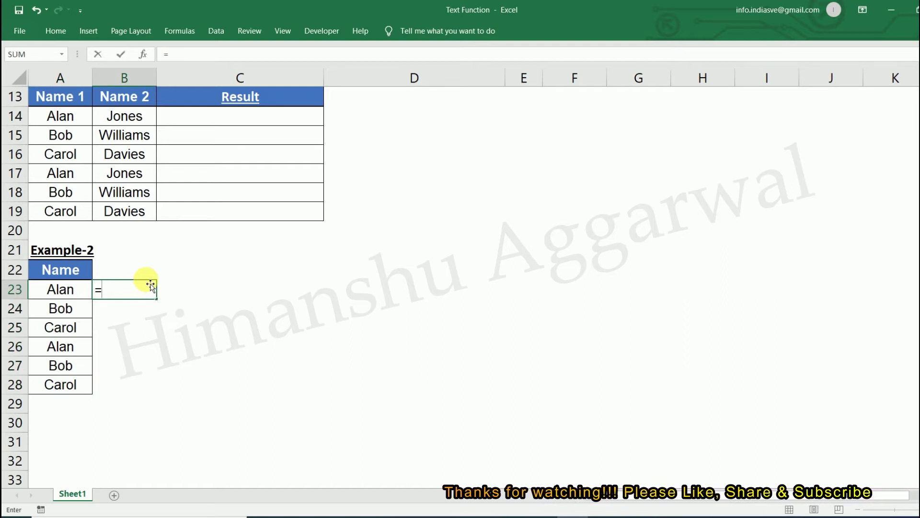
{"action": "type", "text": "tex"}
{"action": "key", "text": "Down"}
{"action": "key", "text": "Tab"}
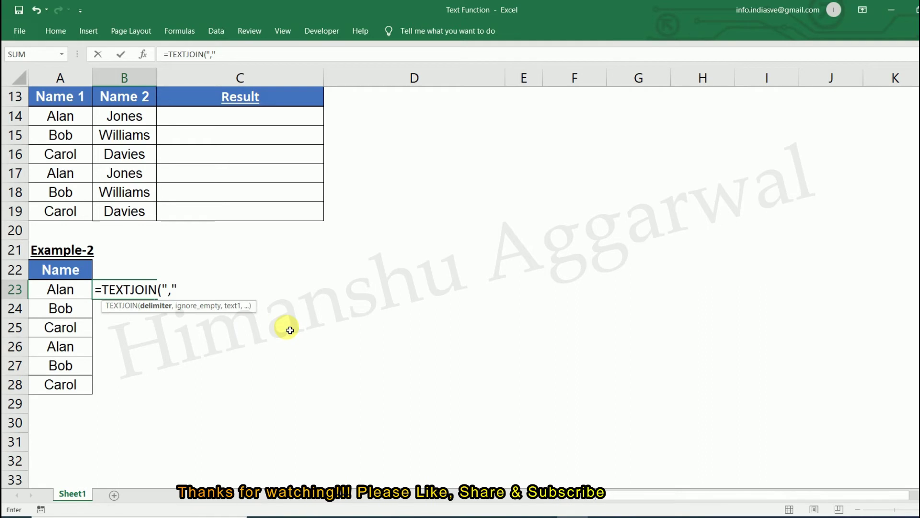
Complete it as =TEXTJOIN(",",TRUE,A23:A28), giving Alan,Bob,Carol,Alan,Bob,Carol
{"action": "type", "text": ","}
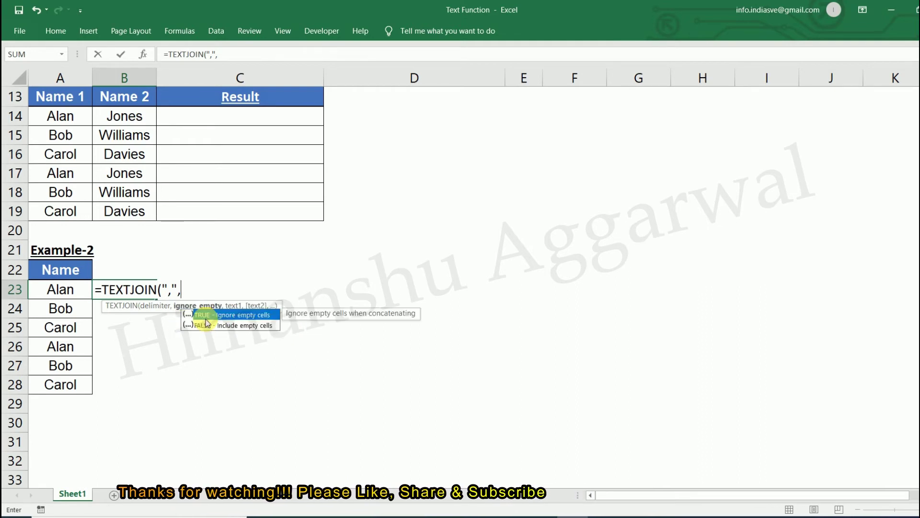
{"action": "left_click", "coordinate": [207, 324]}
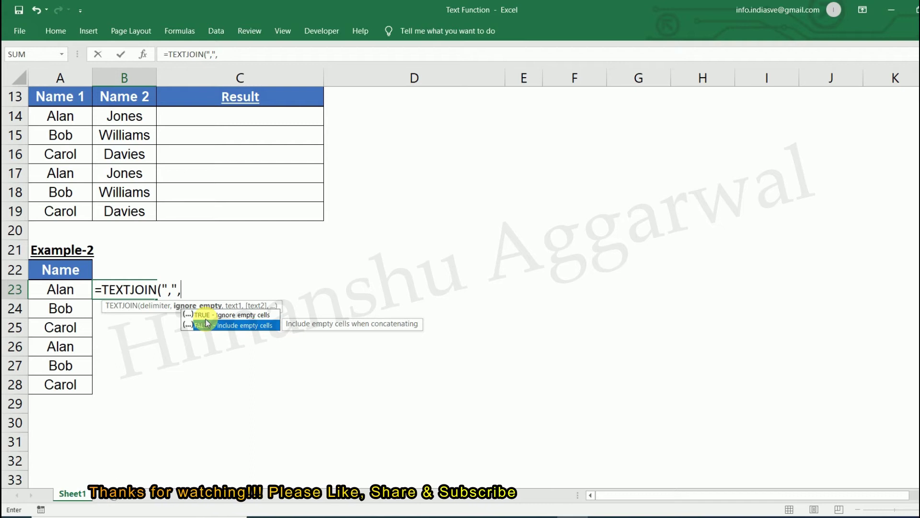
{"action": "key", "text": "Up"}
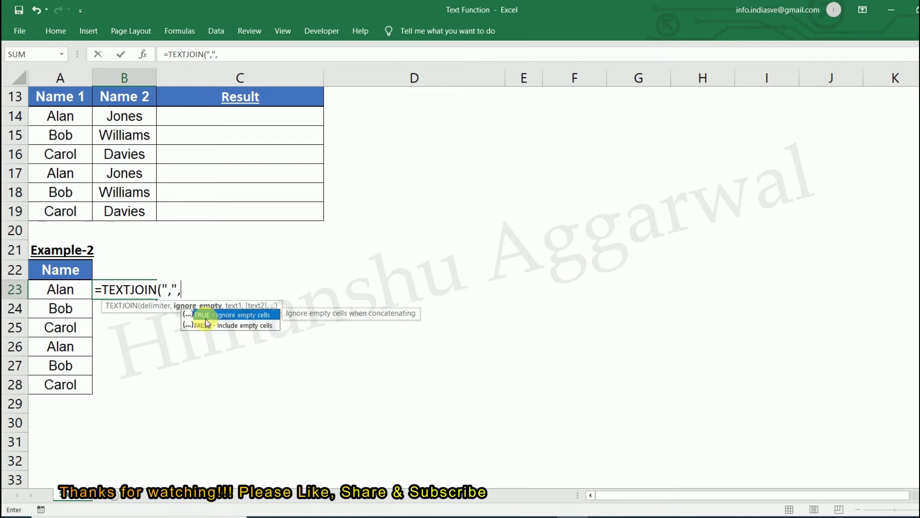
{"action": "key", "text": "Tab"}
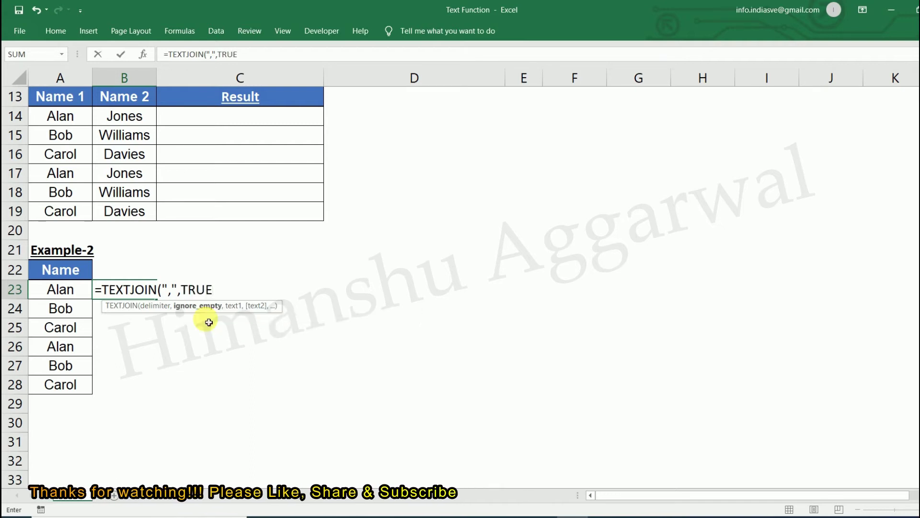
{"action": "type", "text": ","}
{"action": "left_click_drag", "start_coordinate": [58, 289], "coordinate": [70, 384]}
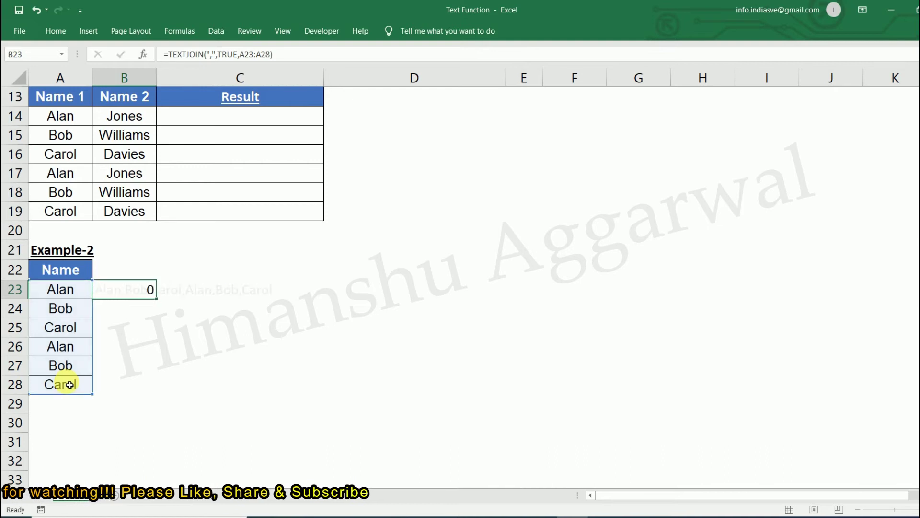
{"action": "key", "text": "Return"}
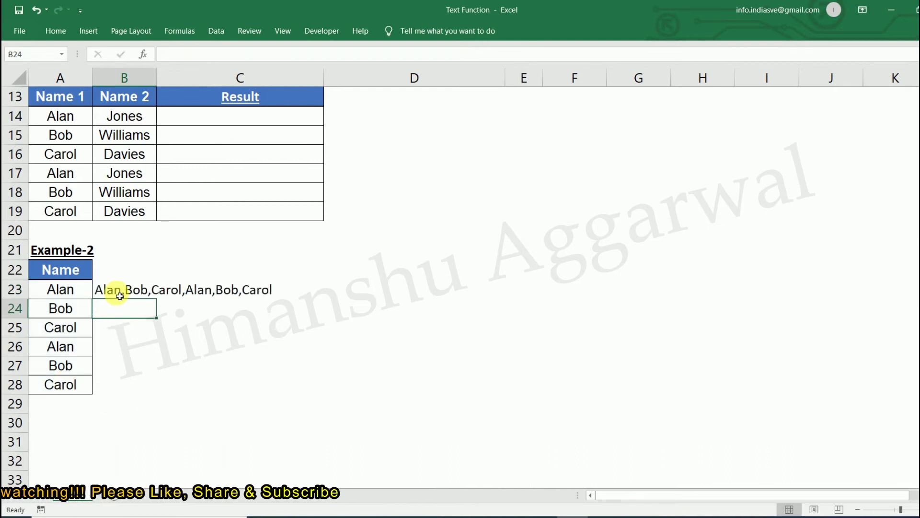
{"action": "left_click", "coordinate": [119, 295]}
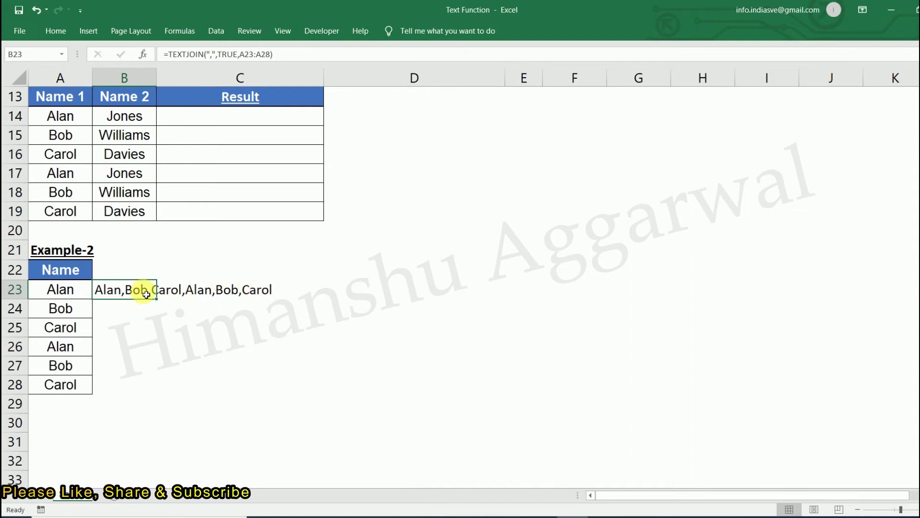
Change B23's delimiter to "-", making =TEXTJOIN("-",TRUE,A23:A28) show Alan-Bob-Carol-Alan-Bob-Carol
{"action": "double_click", "coordinate": [146, 294]}
{"action": "left_click", "coordinate": [173, 290]}
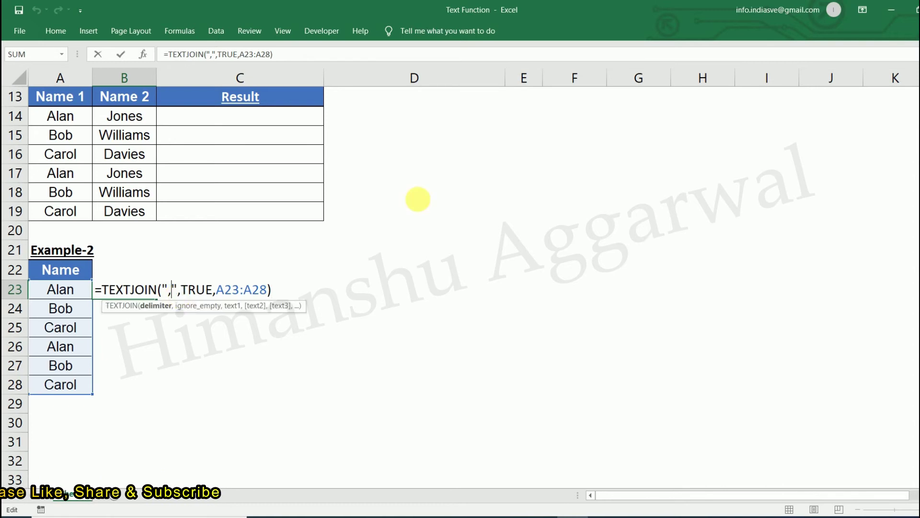
{"action": "key", "text": "BackSpace"}
{"action": "type", "text": "-"}
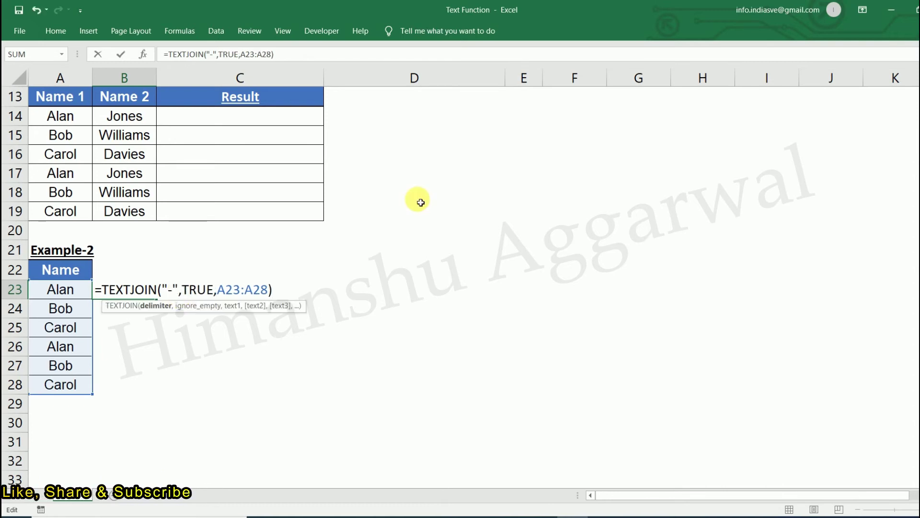
{"action": "key", "text": "Return"}
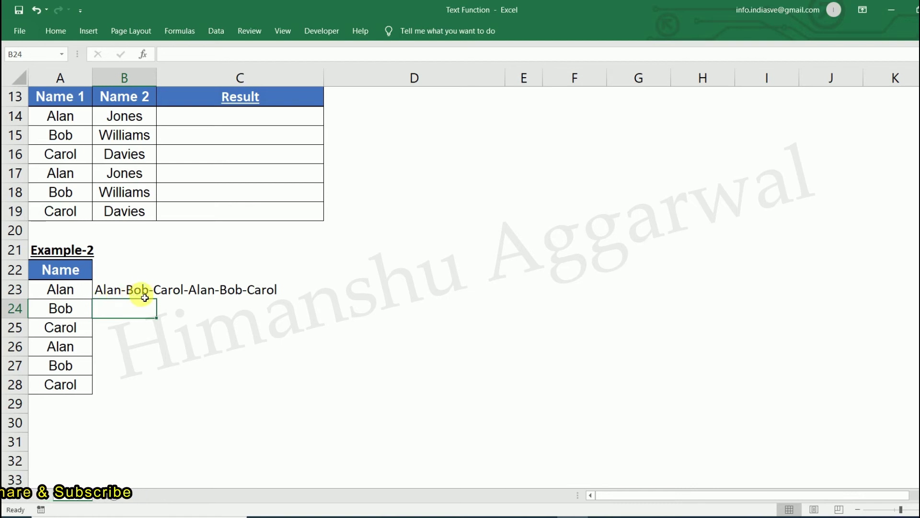
{"action": "key", "text": "F2"}
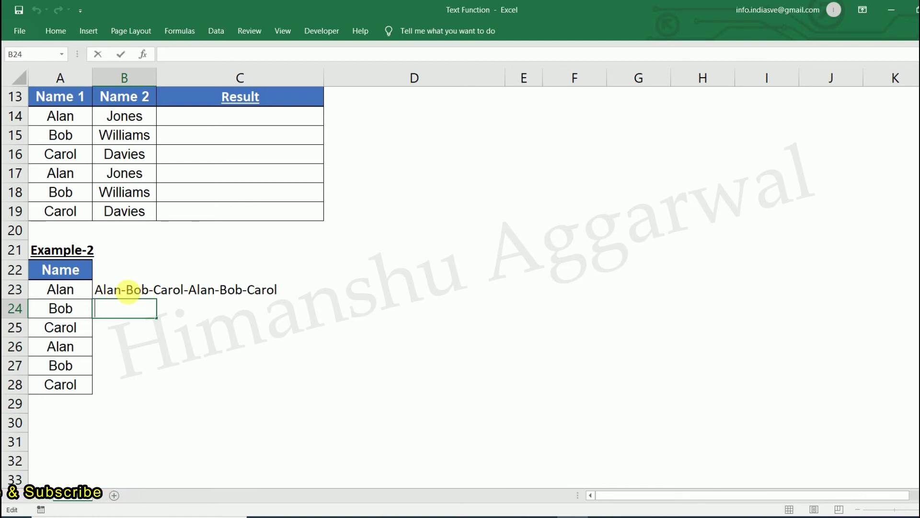
{"action": "left_click", "coordinate": [130, 295]}
{"action": "key", "text": "F2"}
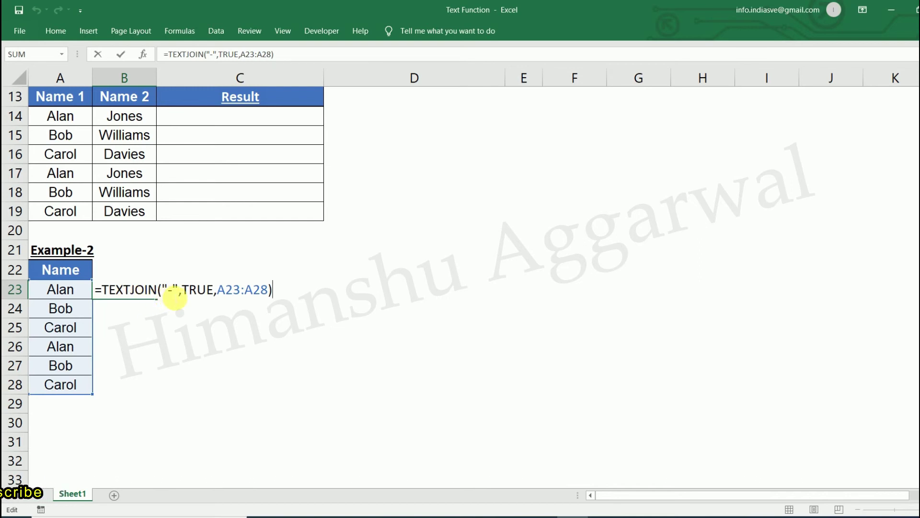
Enter =CONCAT(A23:A28) in D23, giving AlanBobCarolAlanBobCarol
{"action": "key", "text": "ctrl+Return"}
{"action": "left_click", "coordinate": [402, 290]}
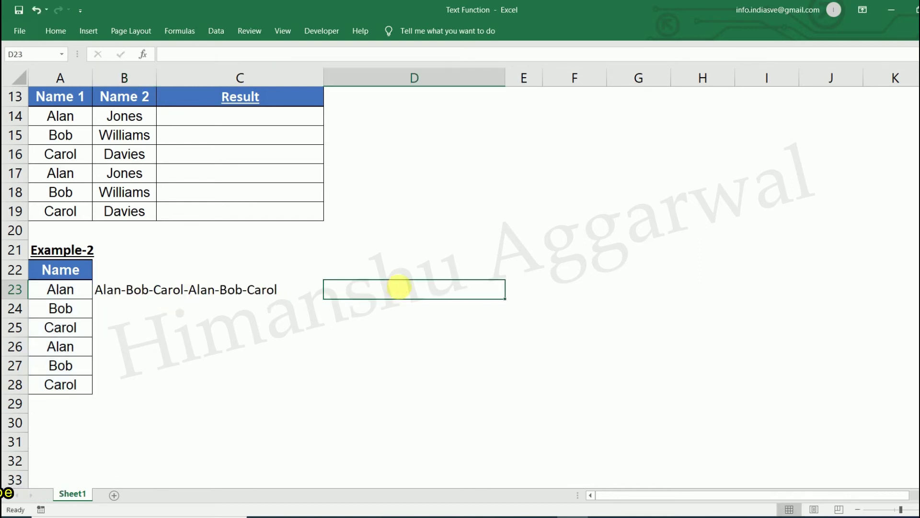
{"action": "type", "text": "=con"}
{"action": "key", "text": "Tab"}
{"action": "key", "text": "Left"}
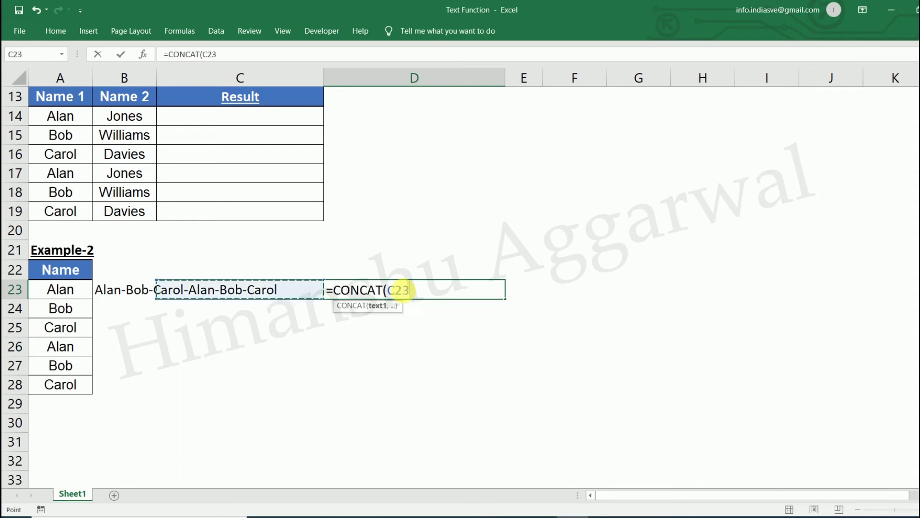
{"action": "key", "text": "Left"}
{"action": "key", "text": "Left"}
{"action": "key", "text": "shift+Down"}
{"action": "key", "text": "shift+Down"}
{"action": "key", "text": "shift+Down"}
{"action": "key", "text": "shift+Down"}
{"action": "key", "text": "shift+Down"}
{"action": "key", "text": "Return"}
Compare D23's formula with B23's TEXTJOIN, highlighting its TRUE argument
{"action": "left_click", "coordinate": [408, 289]}
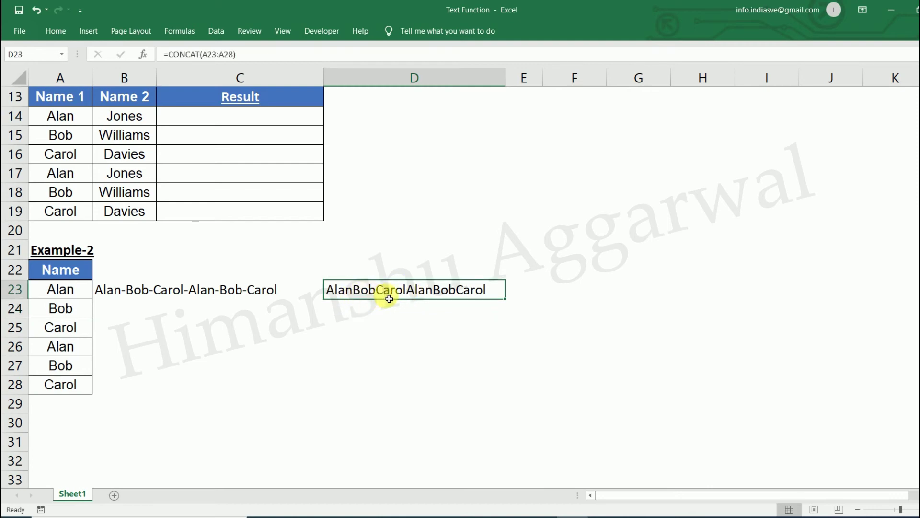
{"action": "left_click", "coordinate": [114, 290]}
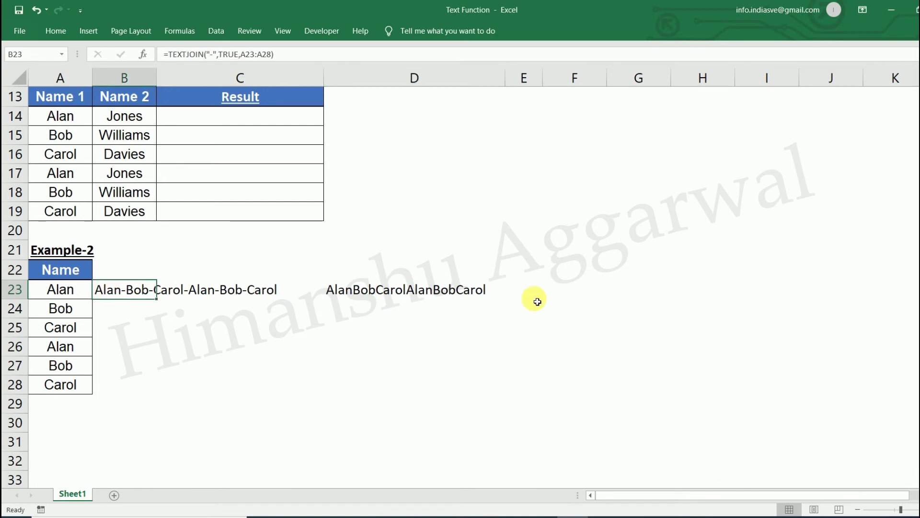
{"action": "key", "text": "F2"}
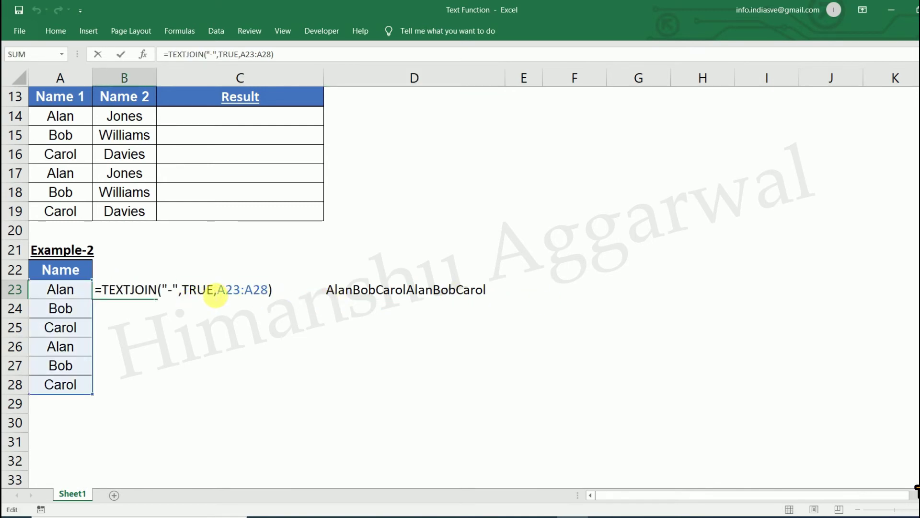
{"action": "left_click", "coordinate": [214, 291]}
Delete Bob from A24 to watch B23 and D23 recalculate, then undo
{"action": "key", "text": "ctrl+Return"}
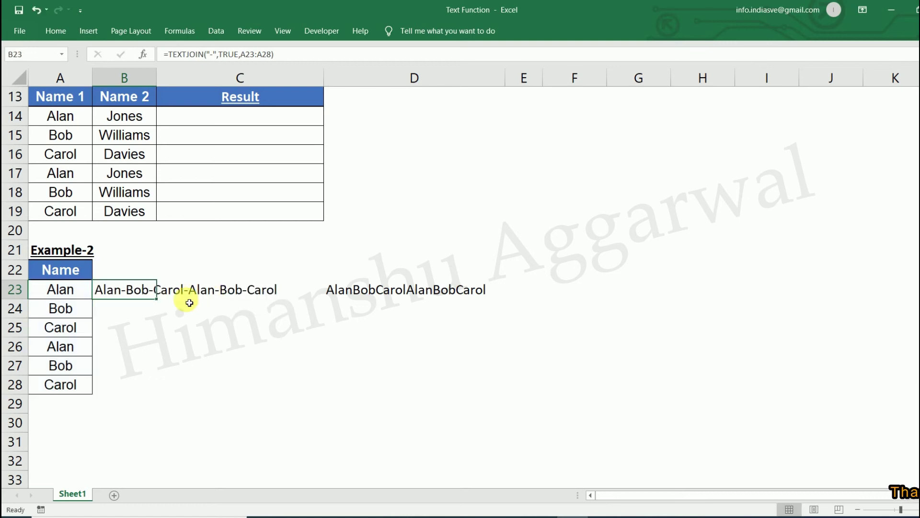
{"action": "left_click", "coordinate": [71, 314]}
{"action": "key", "text": "Delete"}
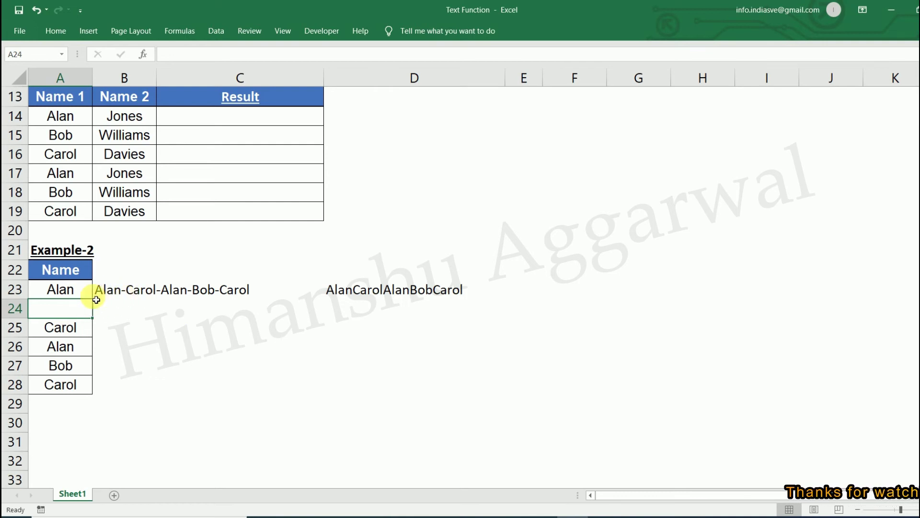
{"action": "key", "text": "ctrl+z"}
Change B23's ignore_empty argument from TRUE to FALSE
{"action": "left_click", "coordinate": [150, 293]}
{"action": "double_click", "coordinate": [150, 293]}
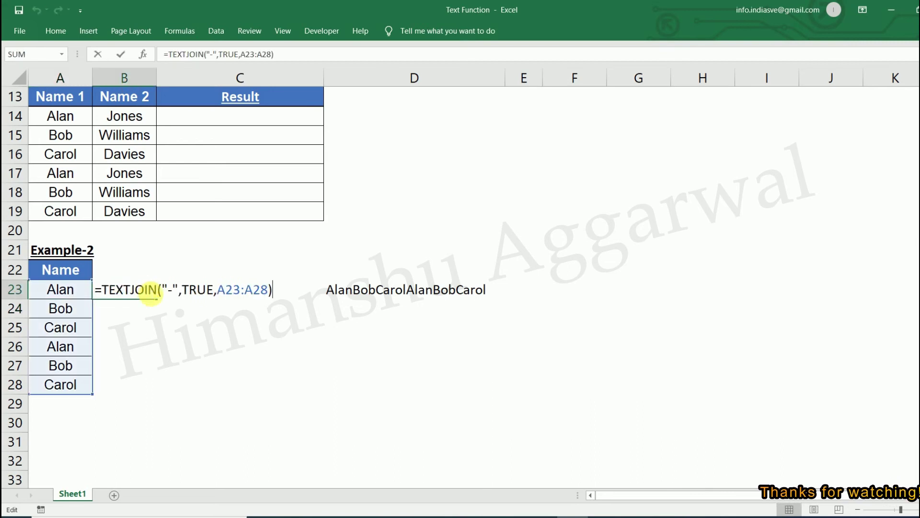
{"action": "left_click", "coordinate": [215, 292]}
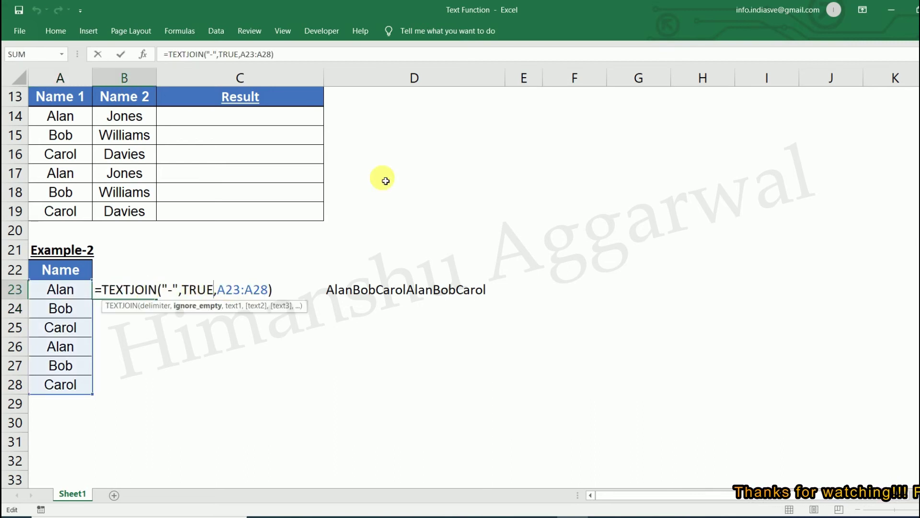
{"action": "key", "text": "BackSpace"}
{"action": "key", "text": "BackSpace"}
{"action": "key", "text": "BackSpace"}
{"action": "key", "text": "BackSpace"}
{"action": "type", "text": "fa"}
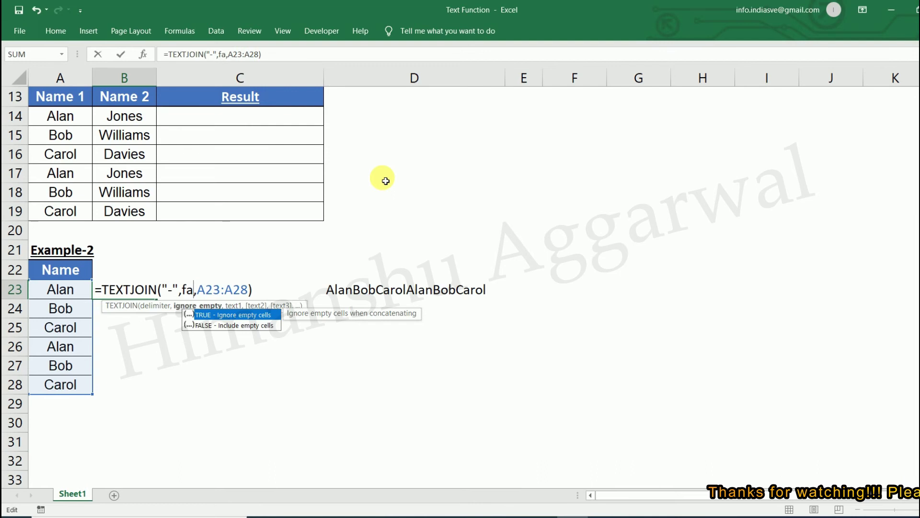
{"action": "key", "text": "Down"}
{"action": "key", "text": "Tab"}
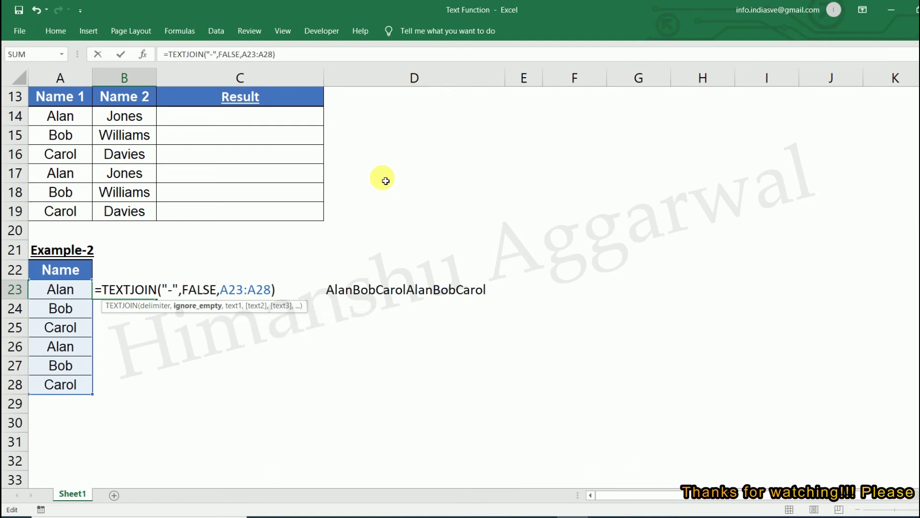
{"action": "key", "text": "Return"}
Clear Bob from A24 to compare results, restore him, and scroll up to the syntax rows
{"action": "left_click", "coordinate": [79, 317]}
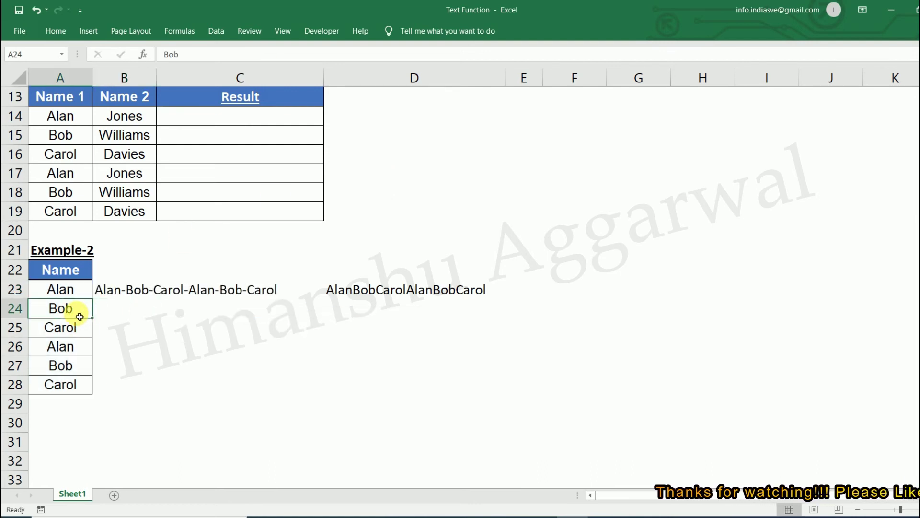
{"action": "key", "text": "Delete"}
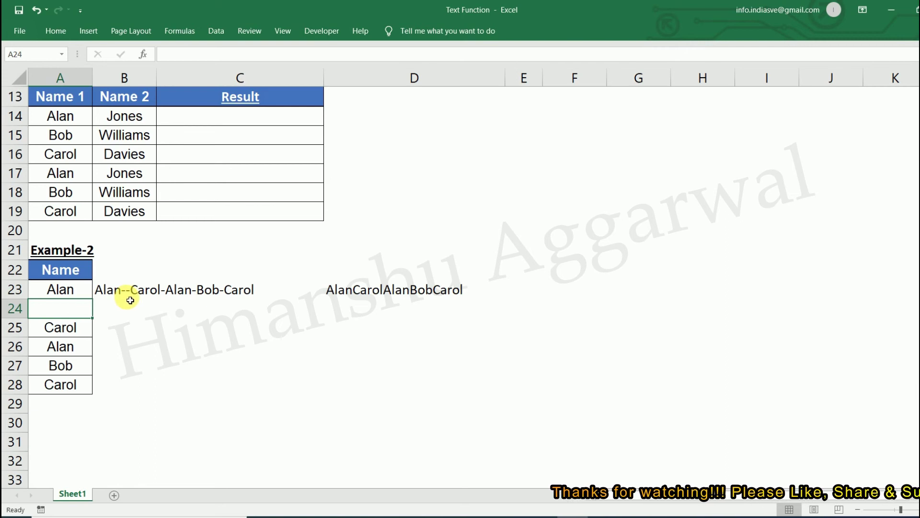
{"action": "key", "text": "ctrl+z"}
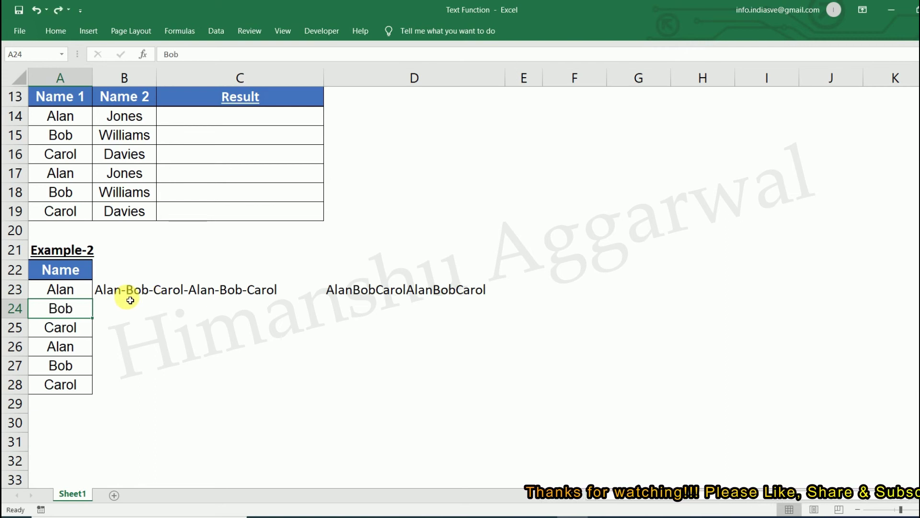
{"action": "key", "text": "F2"}
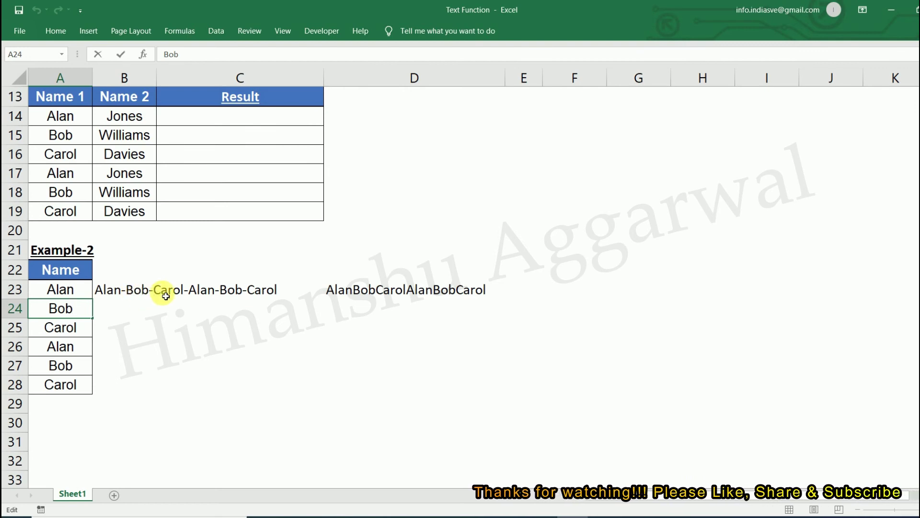
{"action": "scroll", "coordinate": [163, 293], "scroll_direction": "up", "scroll_amount": 1}
{"action": "scroll", "coordinate": [163, 294], "scroll_direction": "up", "scroll_amount": 2}
{"action": "left_click", "coordinate": [195, 294]}
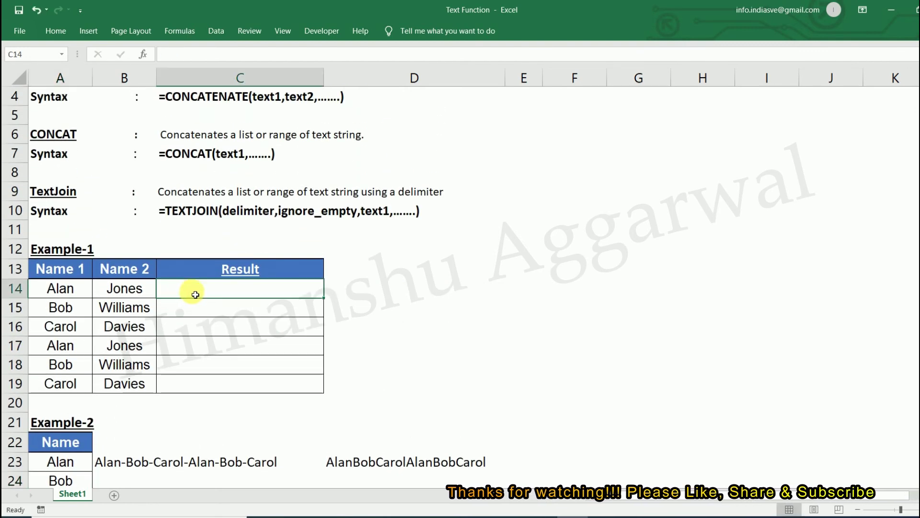
{"action": "scroll", "coordinate": [196, 307], "scroll_direction": "down", "scroll_amount": 1}
{"action": "scroll", "coordinate": [199, 320], "scroll_direction": "up", "scroll_amount": 2}
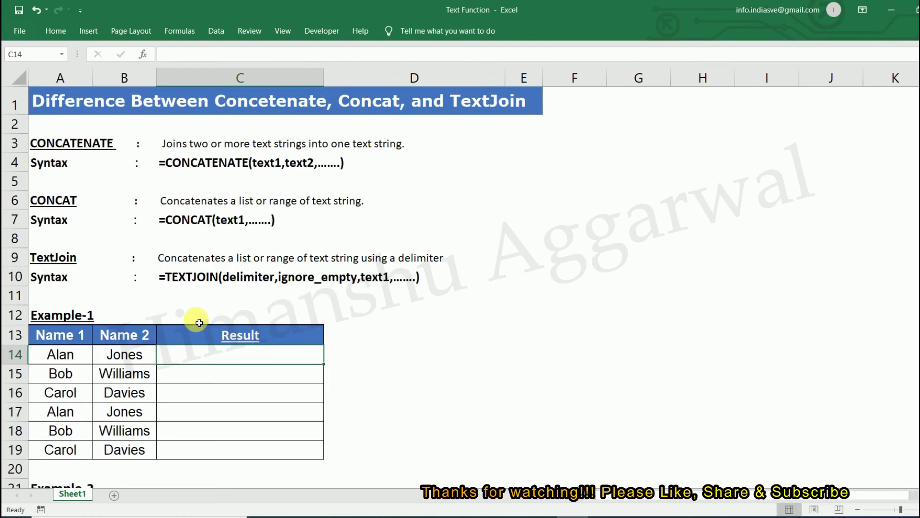
{"action": "scroll", "coordinate": [200, 322], "scroll_direction": "down", "scroll_amount": 2}
{"action": "type", "text": "=concat("}
{"action": "key", "text": "BackSpace"}
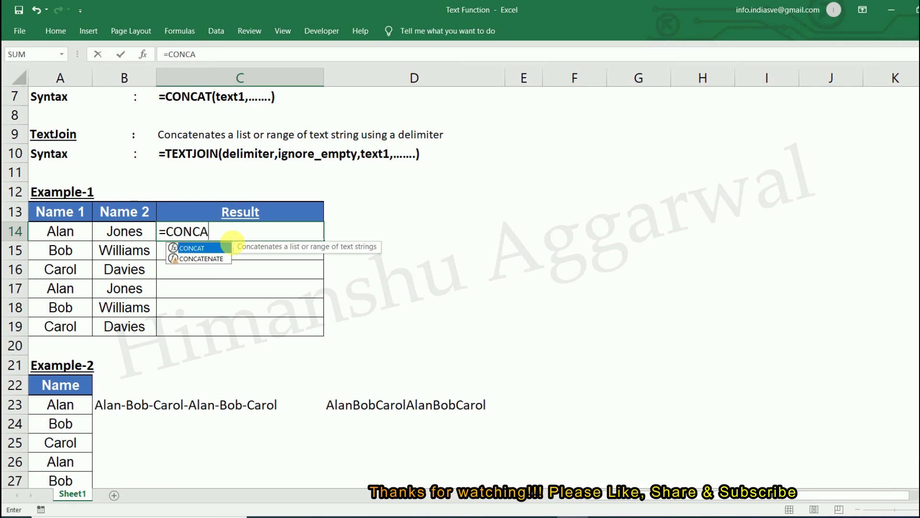
{"action": "key", "text": "Down"}
{"action": "key", "text": "Tab"}
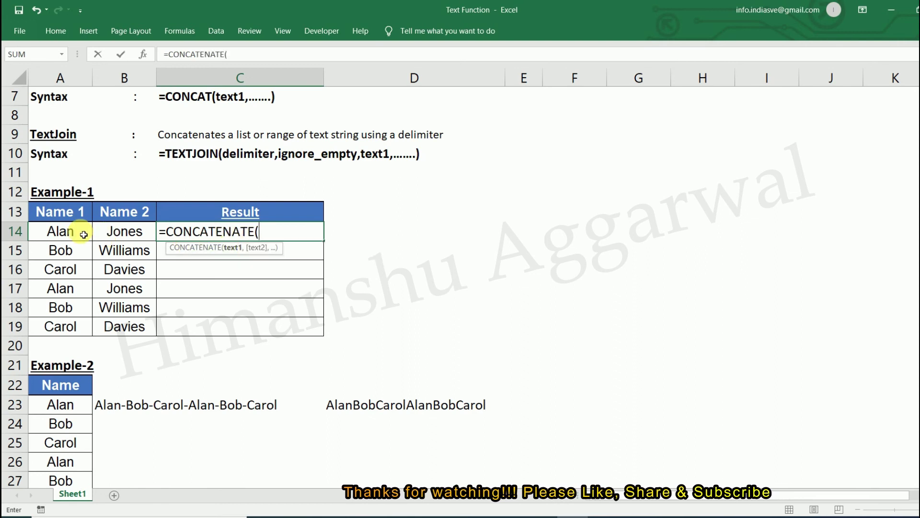
{"action": "left_click", "coordinate": [79, 233]}
{"action": "type", "text": ","}
{"action": "key", "text": "Left"}
{"action": "key", "text": "Return"}
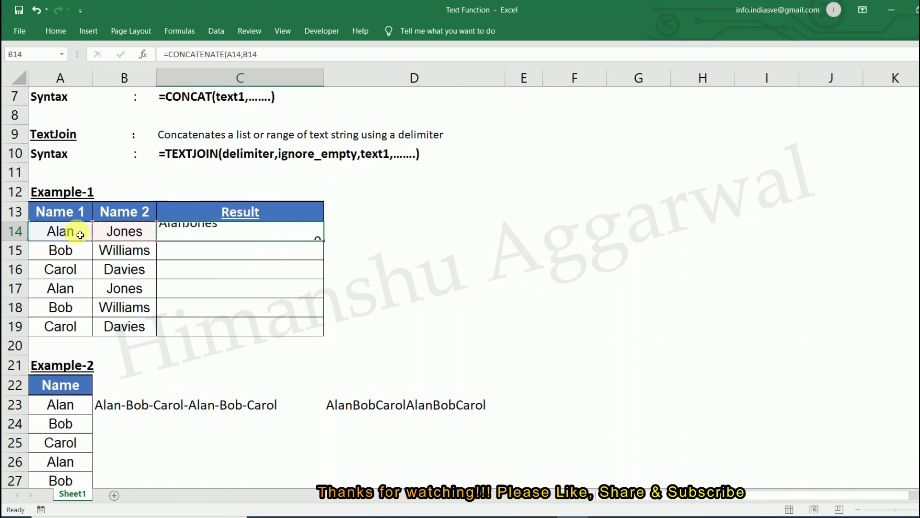
{"action": "left_click", "coordinate": [229, 233]}
{"action": "double_click", "coordinate": [225, 232]}
{"action": "left_click", "coordinate": [283, 232]}
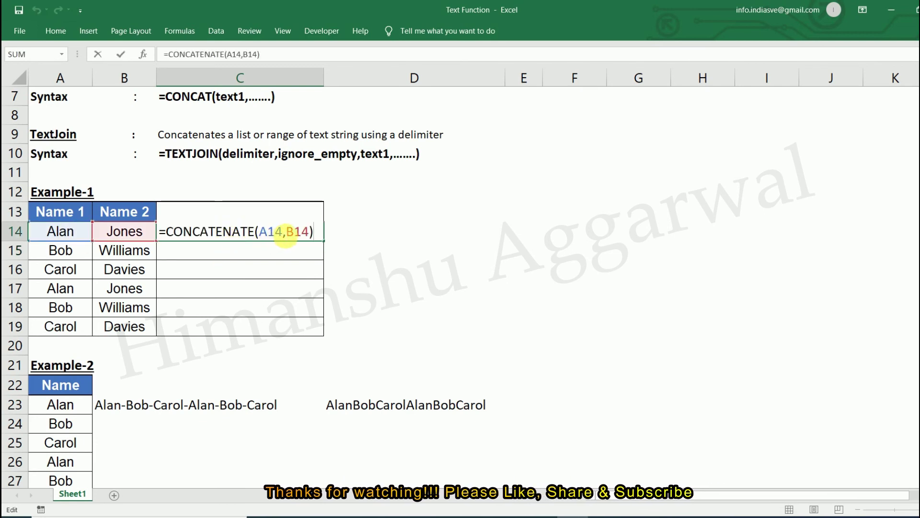
{"action": "type", "text": "&"}
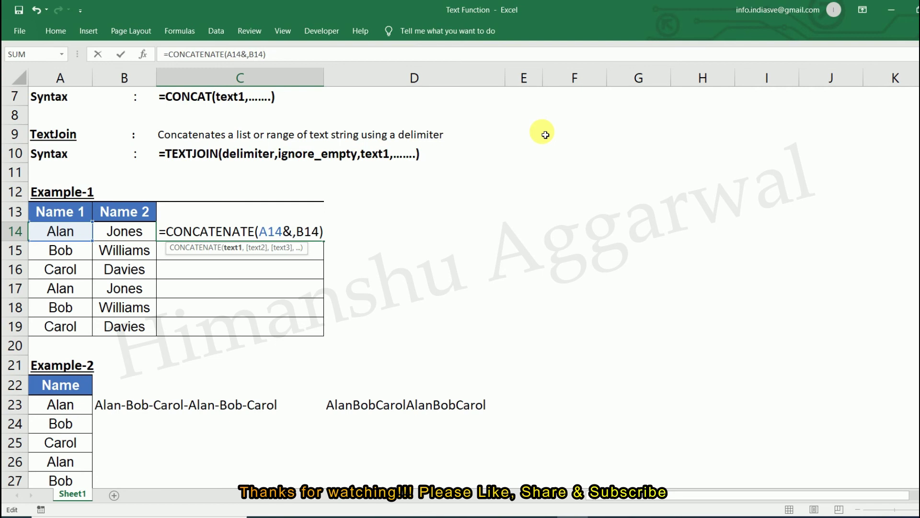
{"action": "type", "text": "\" \"&"}
{"action": "key", "text": "Return"}
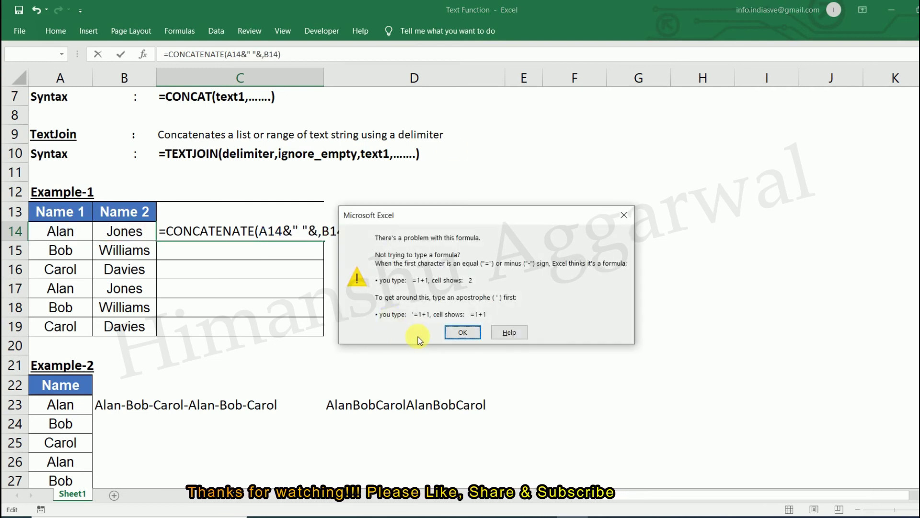
{"action": "left_click", "coordinate": [468, 333]}
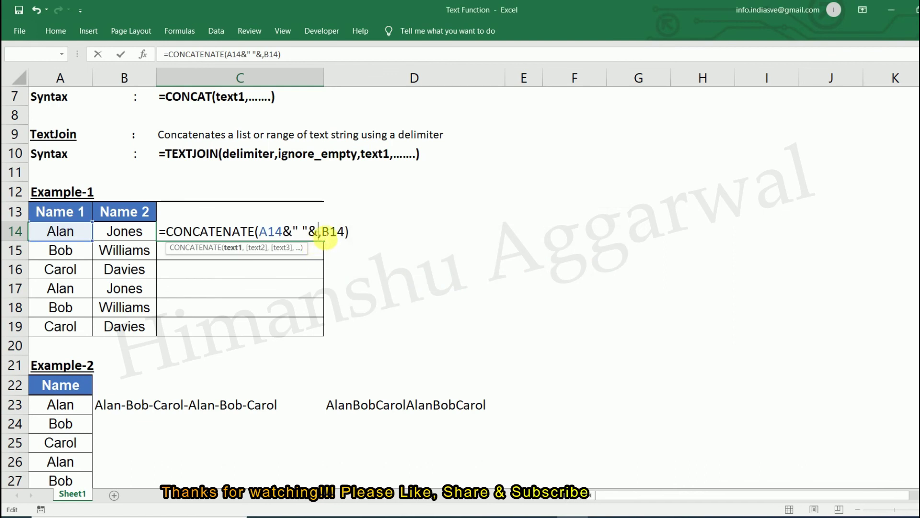
{"action": "key", "text": "Delete"}
{"action": "key", "text": "Return"}
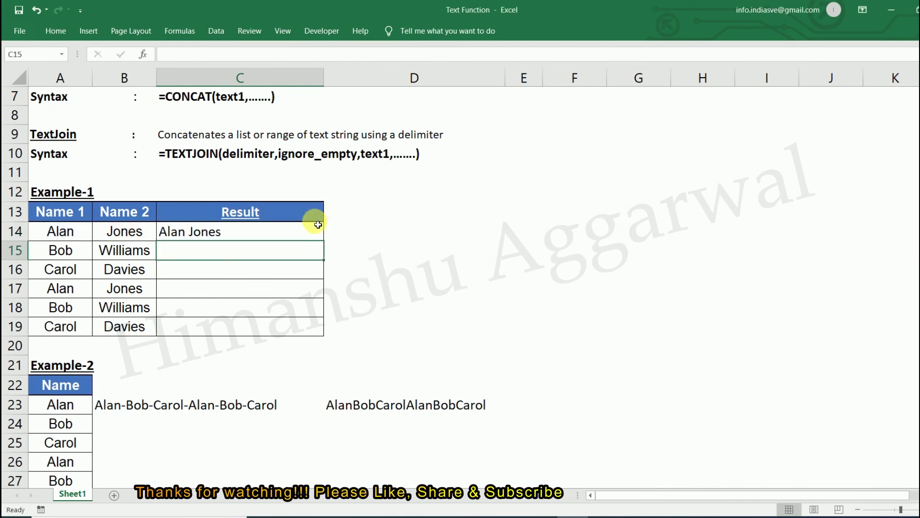
{"action": "left_click", "coordinate": [246, 232]}
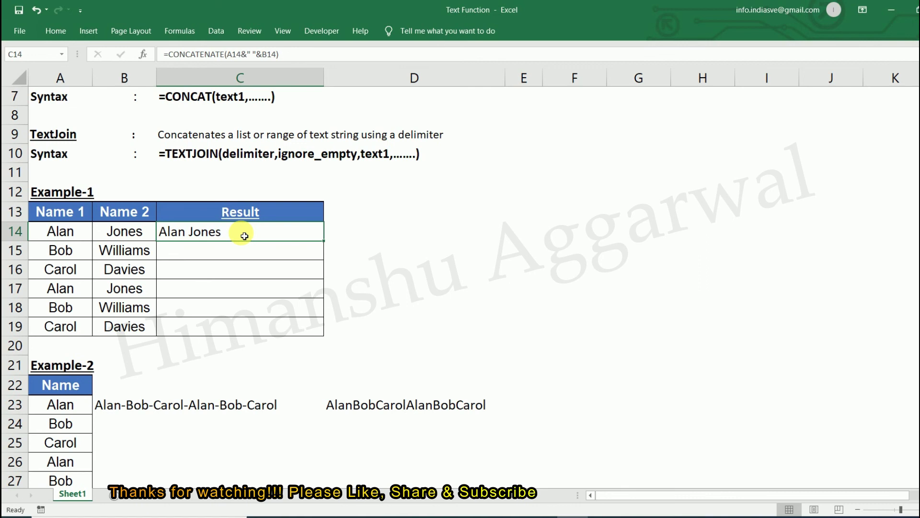
{"action": "key", "text": "Delete"}
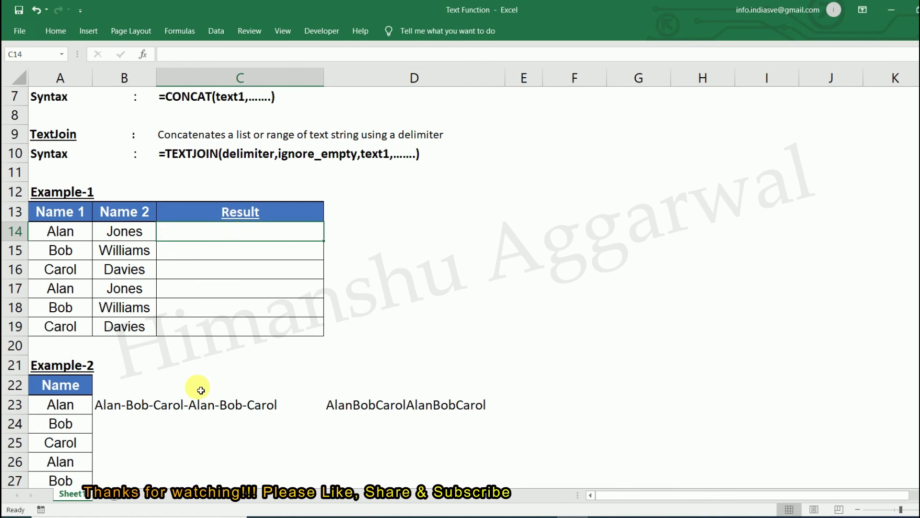
Clear the old Example-2 results in B23:F23
{"action": "scroll", "coordinate": [187, 390], "scroll_direction": "down", "scroll_amount": 3}
{"action": "left_click_drag", "start_coordinate": [143, 235], "coordinate": [551, 235]}
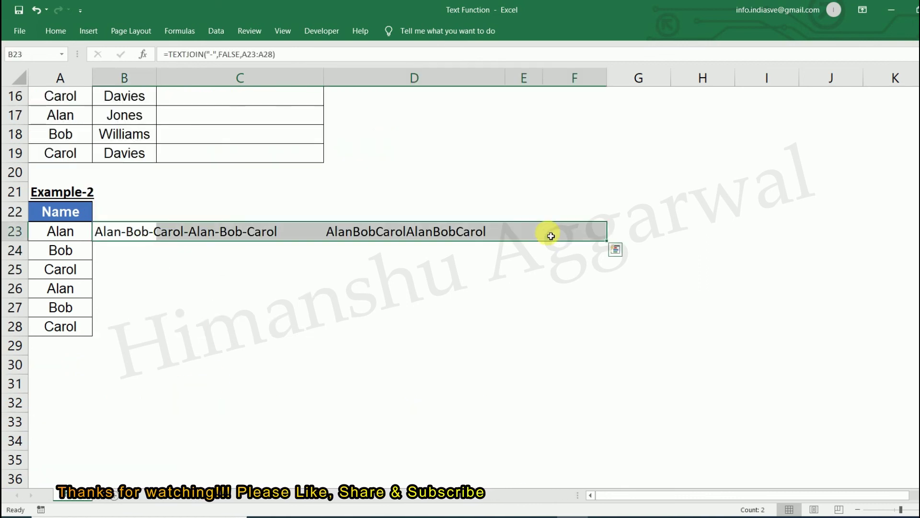
{"action": "key", "text": "Delete"}
{"action": "scroll", "coordinate": [154, 337], "scroll_direction": "up", "scroll_amount": 2}
Test =CONCAT(A23:A28) in B23, then delete the result
{"action": "left_click", "coordinate": [113, 349]}
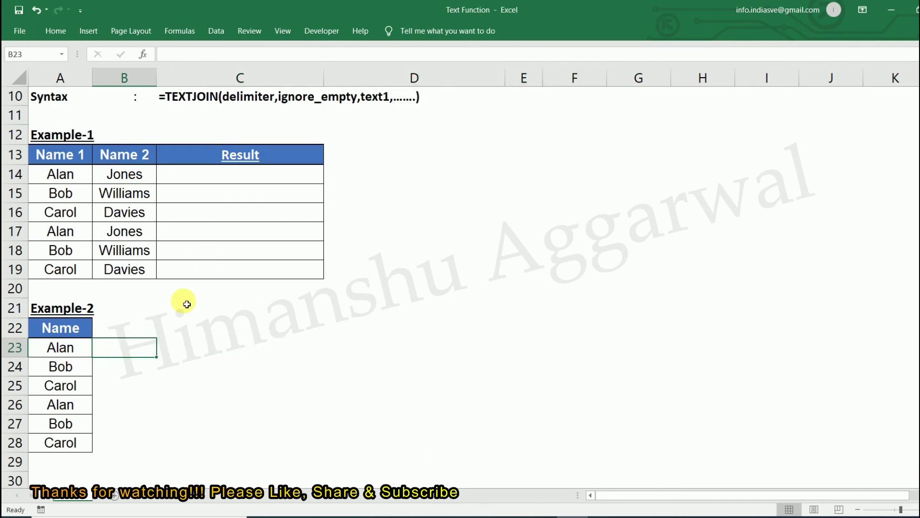
{"action": "type", "text": "=con"}
{"action": "key", "text": "Tab"}
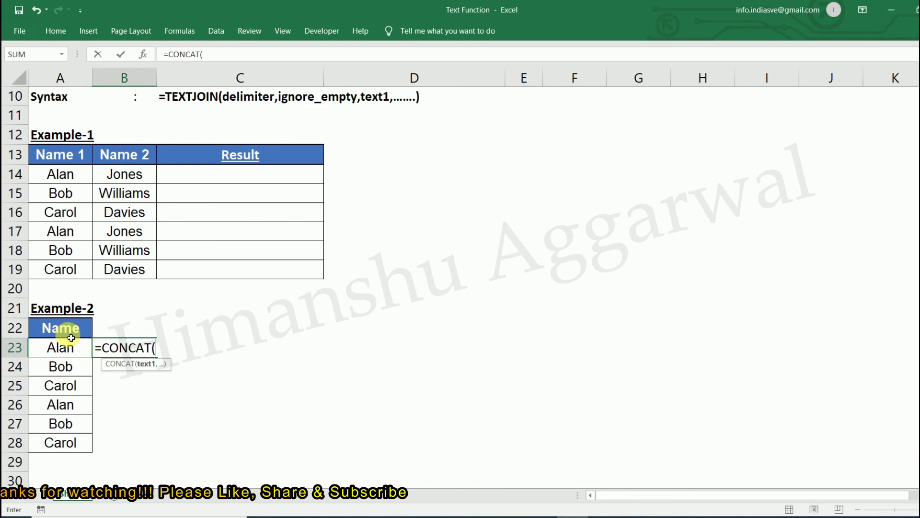
{"action": "left_click_drag", "start_coordinate": [62, 348], "coordinate": [79, 440]}
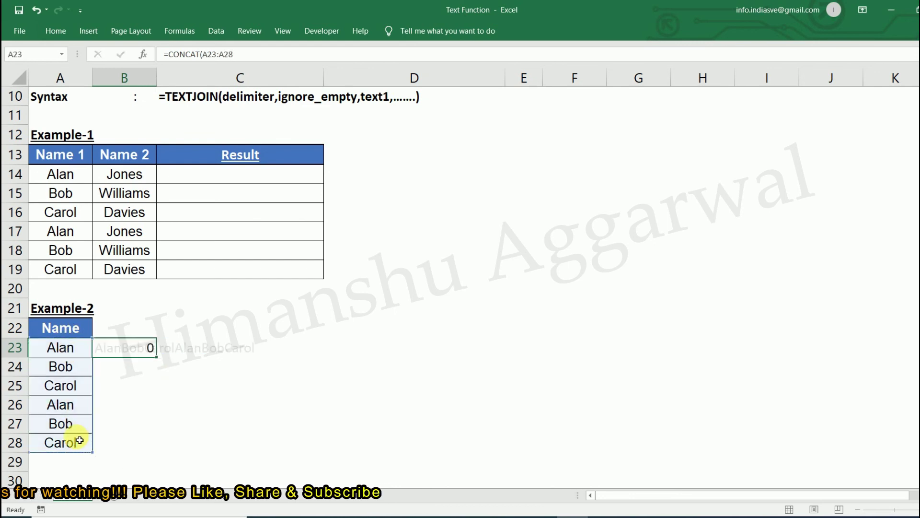
{"action": "key", "text": "Return"}
{"action": "left_click", "coordinate": [114, 348]}
{"action": "key", "text": "Delete"}
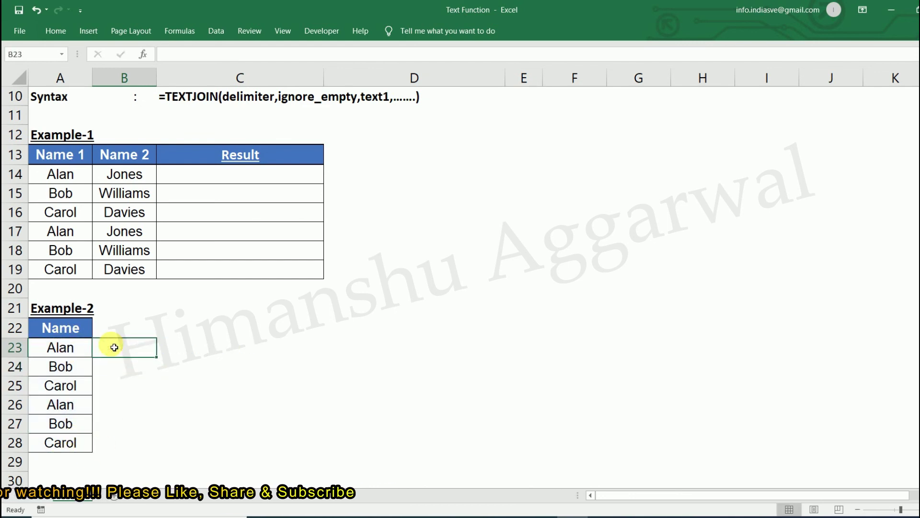
Start a TEXTJOIN formula in B23 with a comma delimiter and ignore_empty set to TRUE
{"action": "type", "text": "text"}
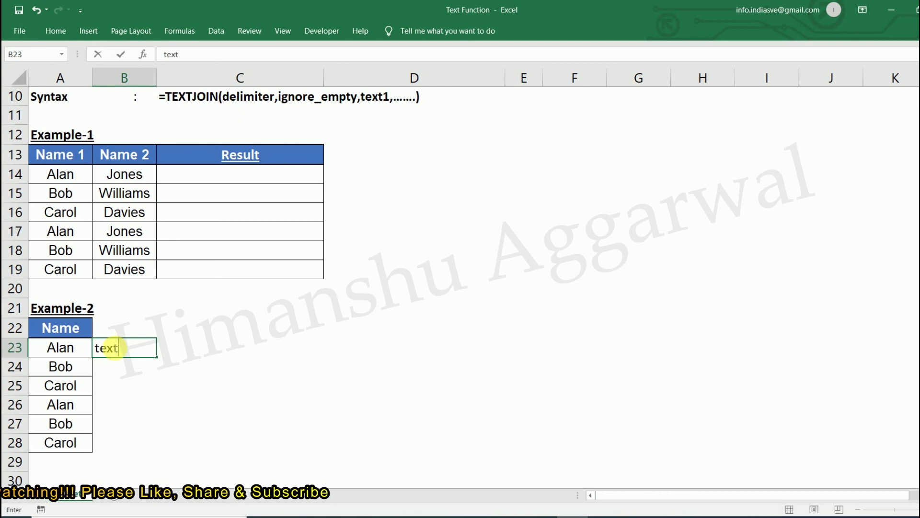
{"action": "key", "text": "BackSpace"}
{"action": "key", "text": "BackSpace"}
{"action": "key", "text": "BackSpace"}
{"action": "key", "text": "BackSpace"}
{"action": "type", "text": "=text"}
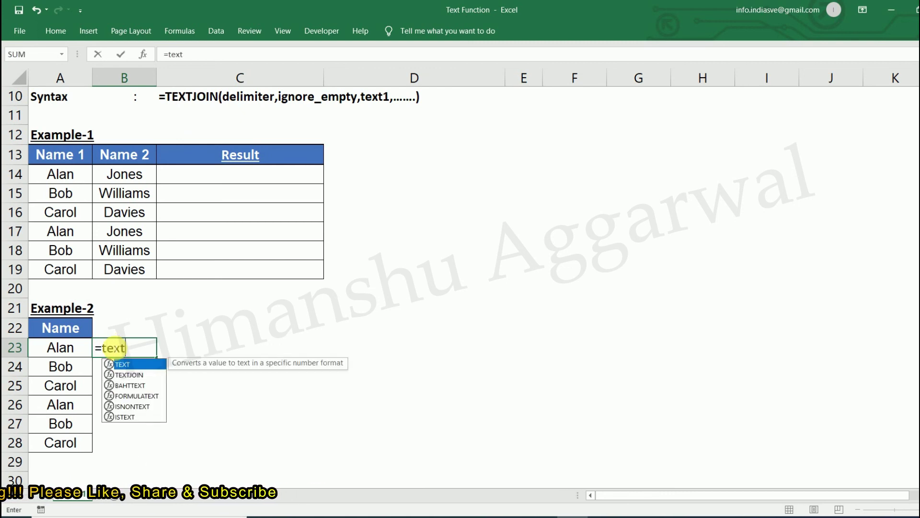
{"action": "key", "text": "Down"}
{"action": "key", "text": "Tab"}
{"action": "type", "text": "\",\""}
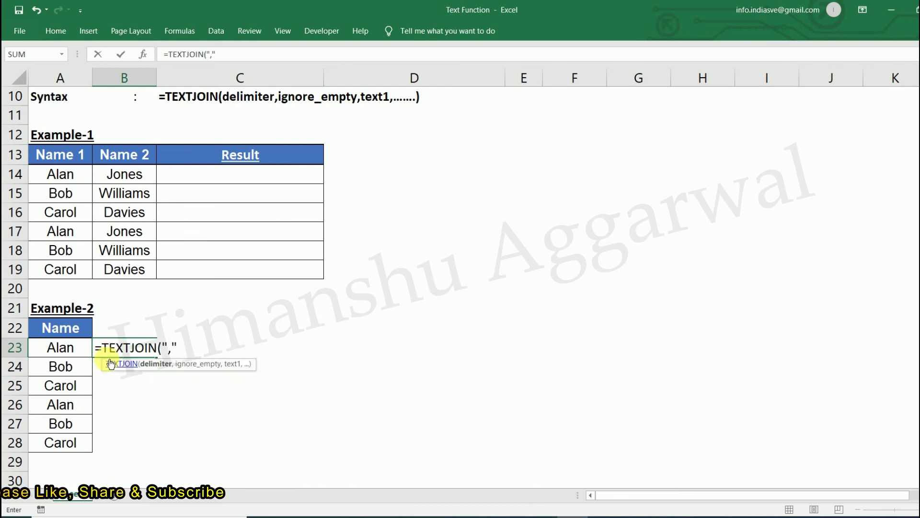
{"action": "type", "text": ","}
{"action": "key", "text": "Tab"}
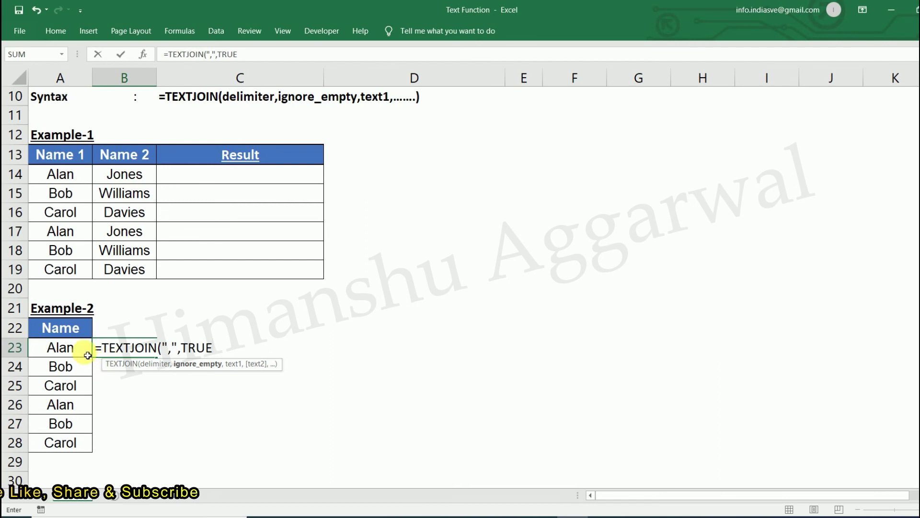
{"action": "key", "text": "Return"}
{"action": "left_click", "coordinate": [487, 299]}
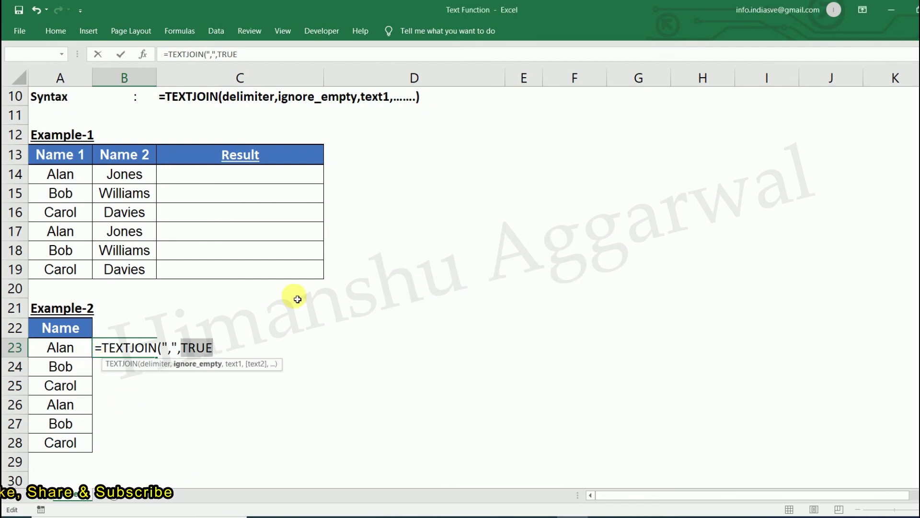
Finish =TEXTJOIN(",",TRUE,A23:A28) in B23, showing Alan,Bob,Carol,Alan,Bob,Carol
{"action": "type", "text": ","}
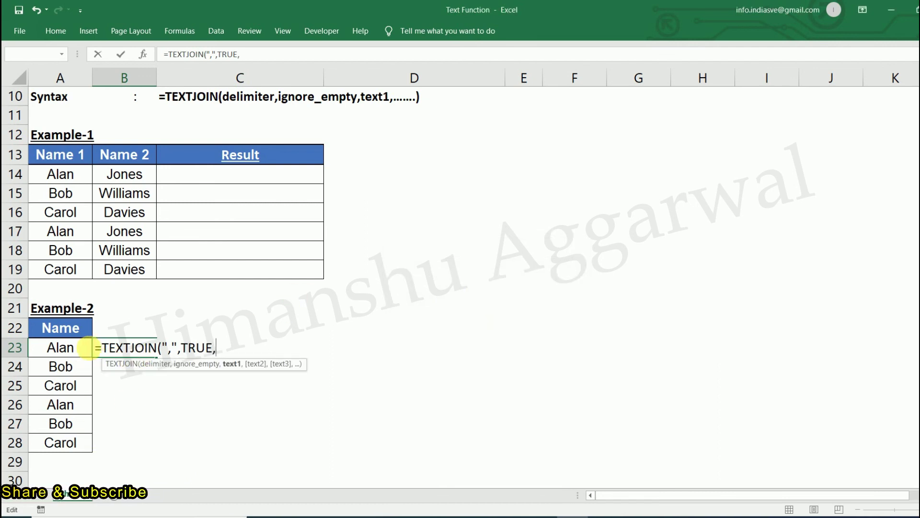
{"action": "left_click_drag", "start_coordinate": [77, 347], "coordinate": [86, 443]}
{"action": "key", "text": "Return"}
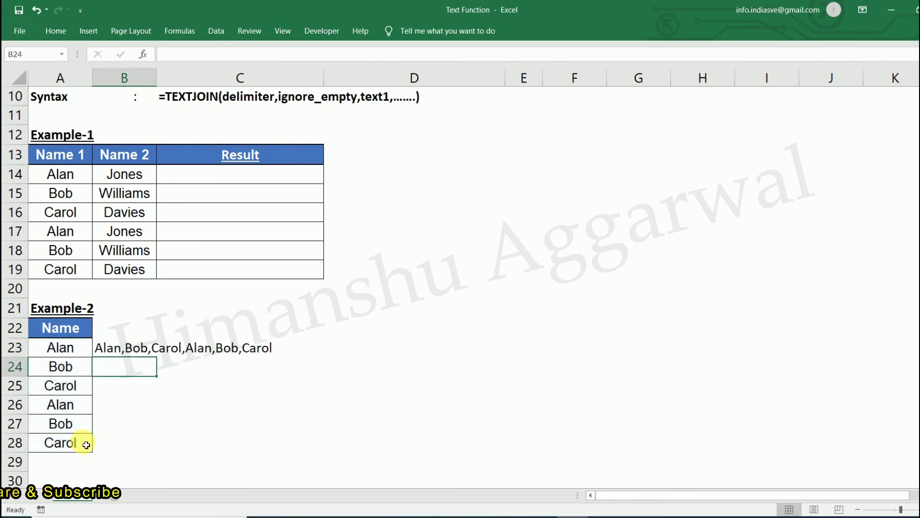
{"action": "left_click", "coordinate": [124, 347]}
{"action": "scroll", "coordinate": [128, 342], "scroll_direction": "up", "scroll_amount": 3}
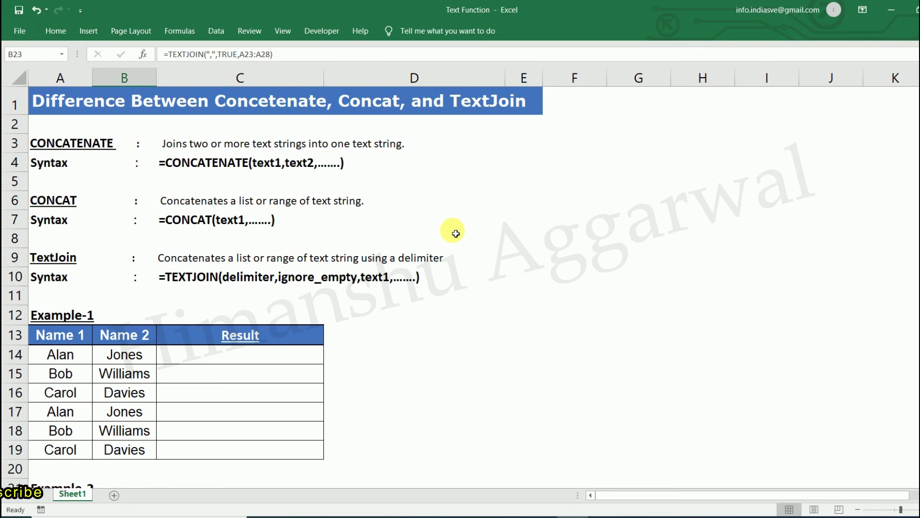
{"action": "scroll", "coordinate": [371, 290], "scroll_direction": "down", "scroll_amount": 1}
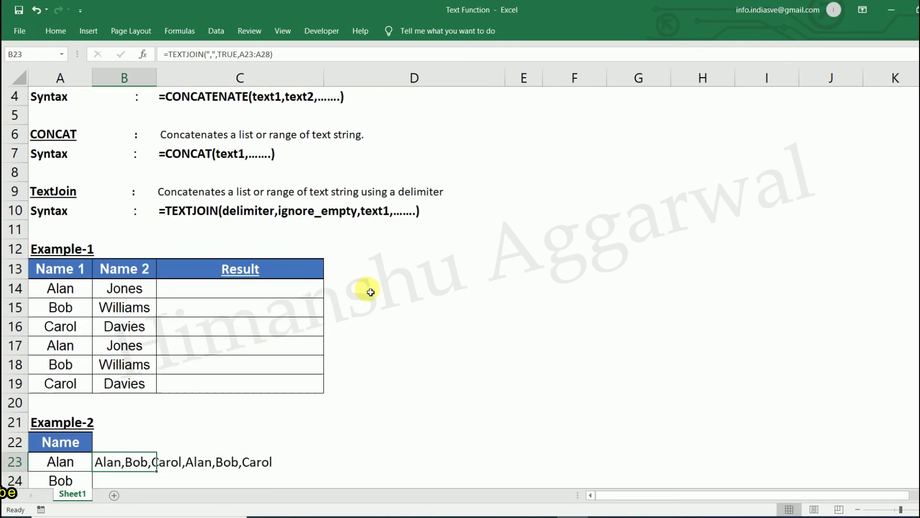